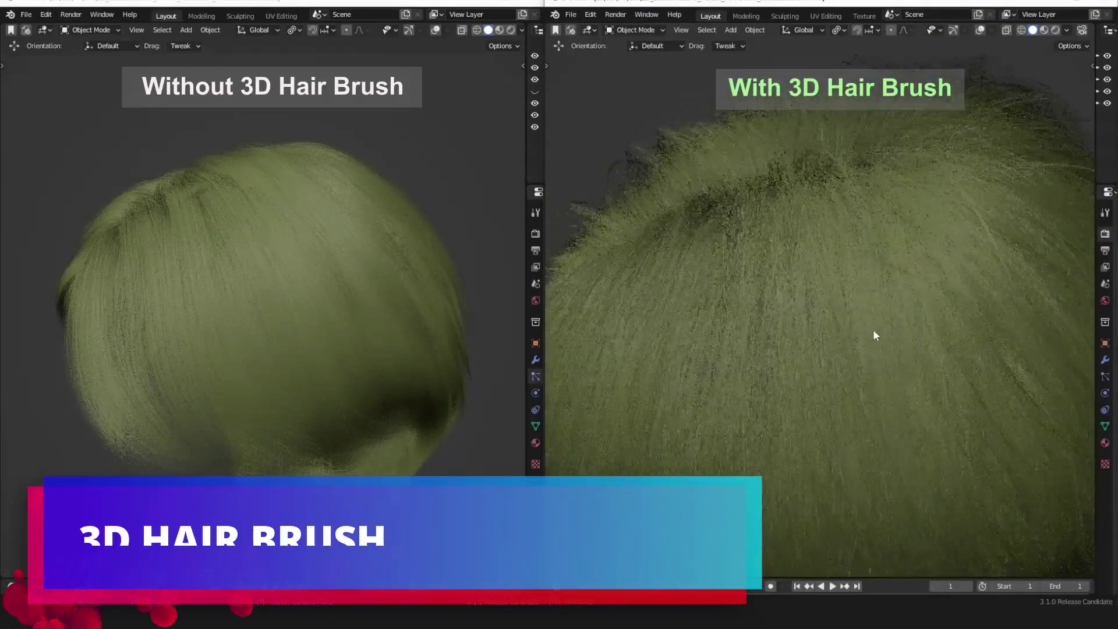
- Zoom out the right viewport to frame the whole hair-covered head beside the left view
scroll(873, 330, "down", 6)
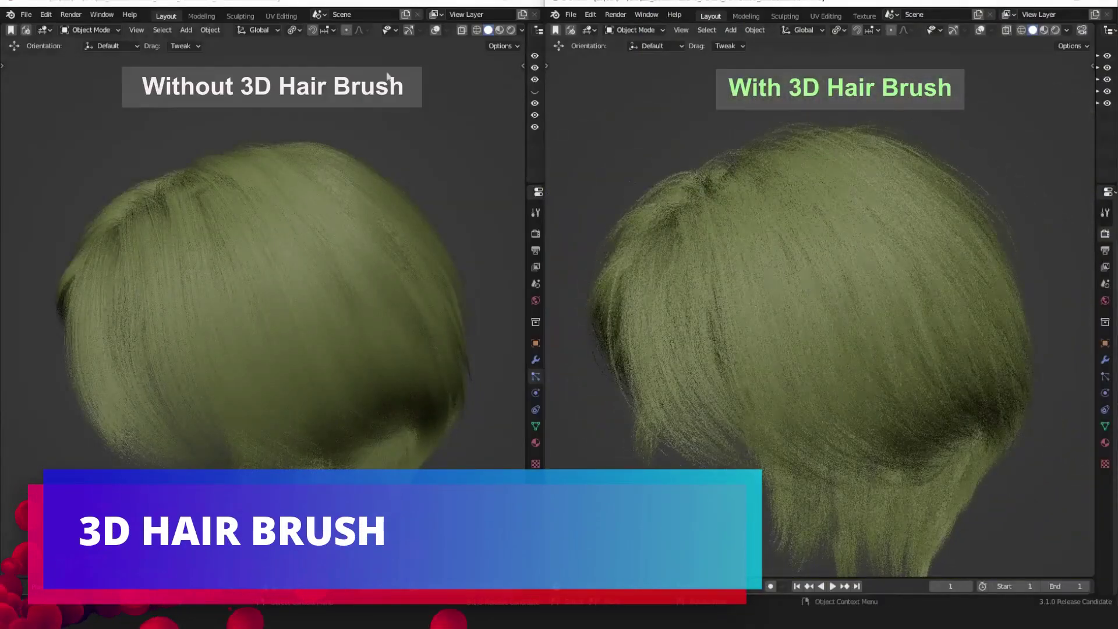
- Switch the left viewport to Rendered shading and orbit both hair views to new angles
left_click(511, 30)
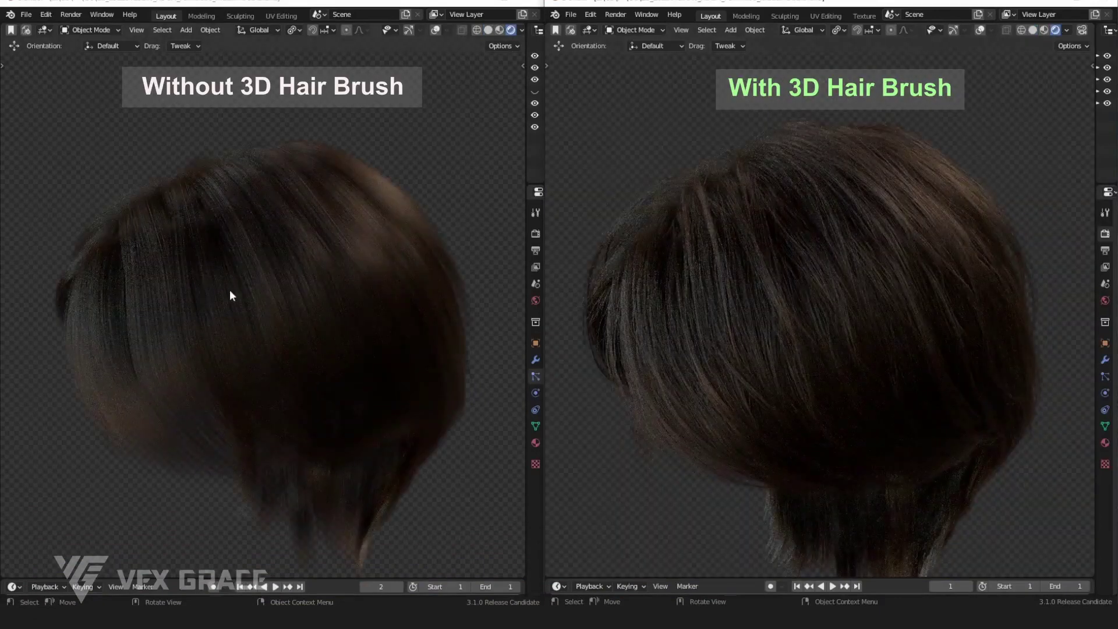
scroll(233, 294, "up", 4)
scroll(456, 298, "down", 2)
middle_click_drag(397, 377, 320, 347)
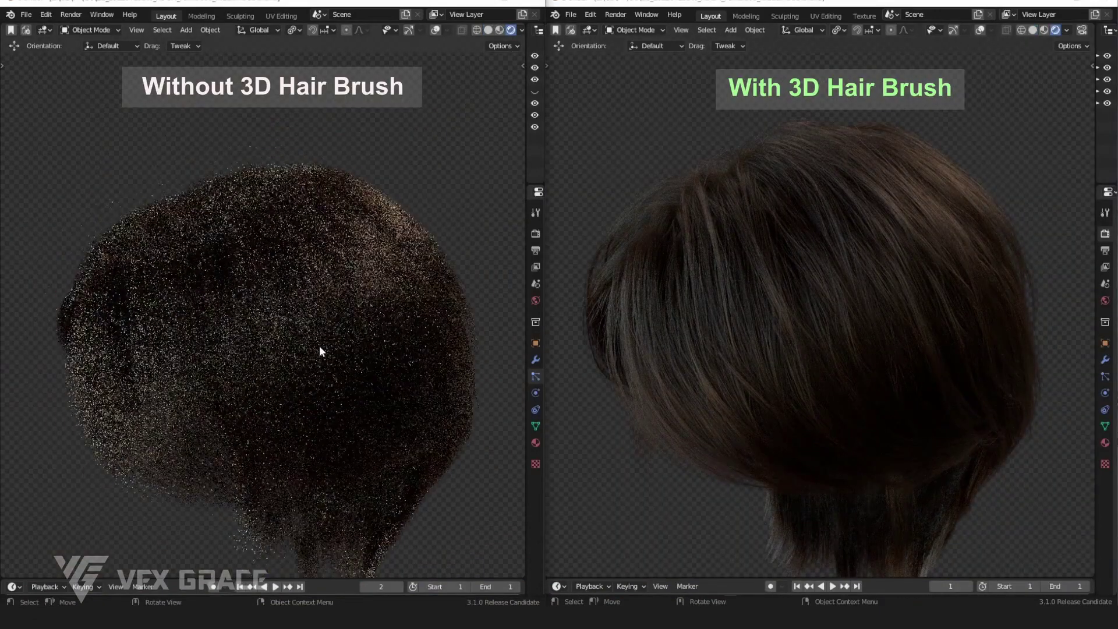
middle_click_drag(1016, 407, 813, 283)
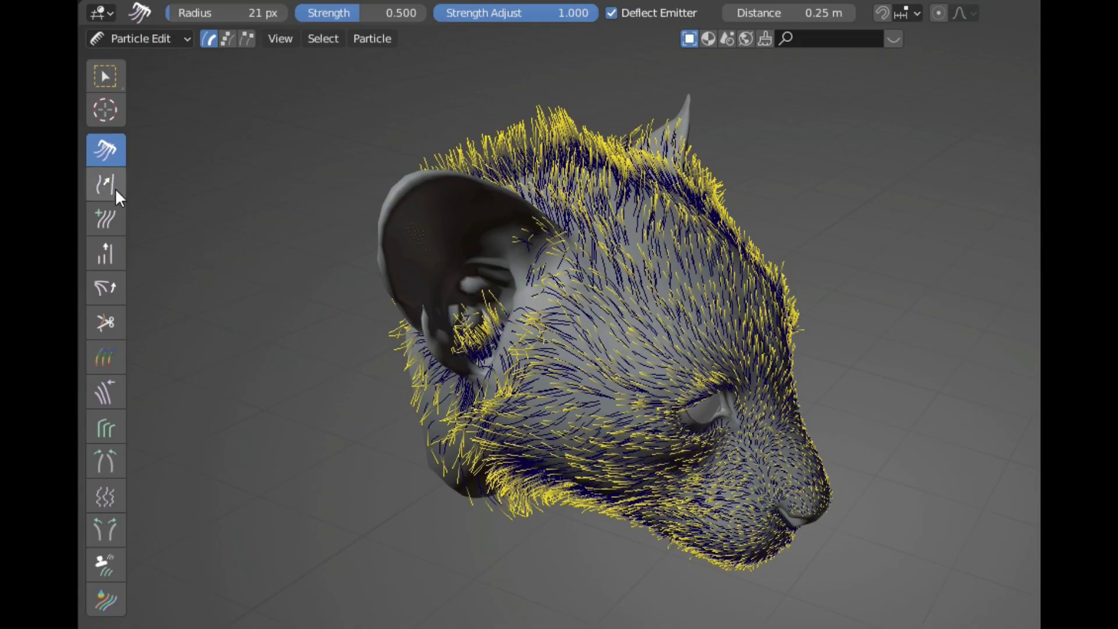
- Comb the strands across the cheek with the comb brush, then set it to Length
left_click(106, 185)
mouse_move(592, 316)
left_mouse_down()
mouse_move(627, 332)
mouse_move(611, 435)
mouse_move(574, 318)
left_mouse_up()
left_click(537, 14)
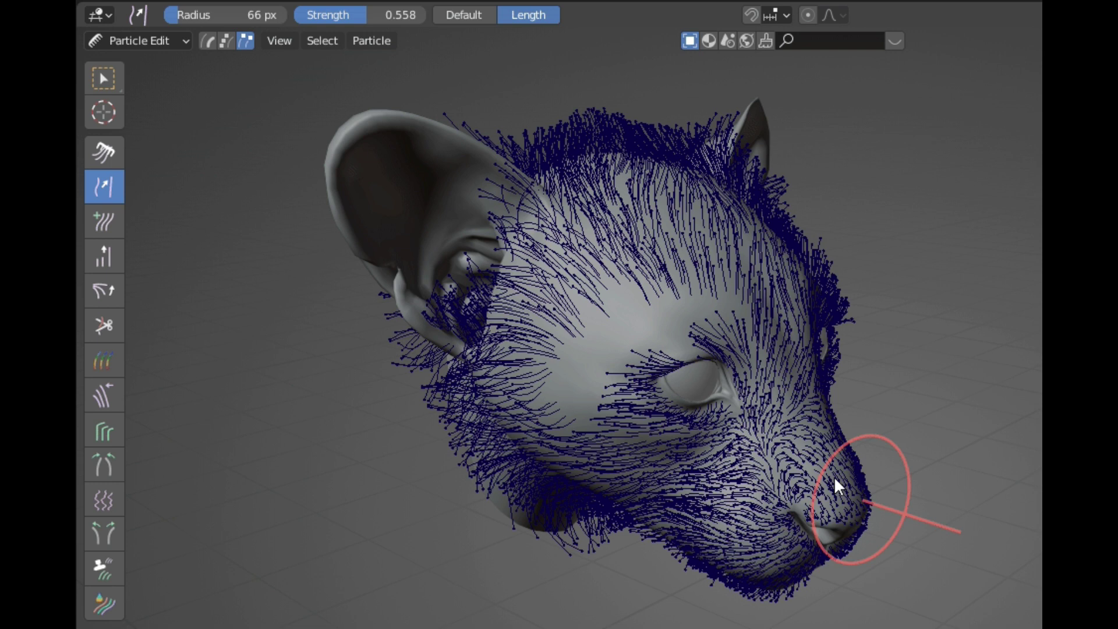
- Add hair strands near the eye and lengthen the crown hair with Target Length 0.03
left_click(105, 220)
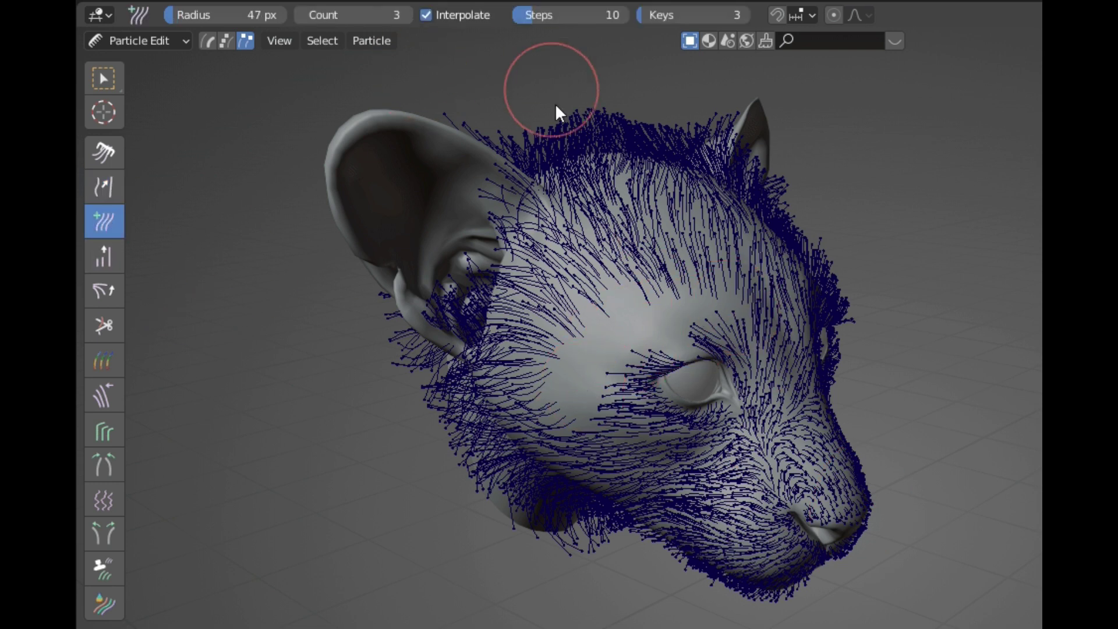
mouse_move(653, 328)
left_mouse_down()
mouse_move(605, 358)
mouse_move(585, 397)
mouse_move(628, 341)
mouse_move(758, 321)
mouse_move(700, 321)
mouse_move(608, 366)
left_mouse_up()
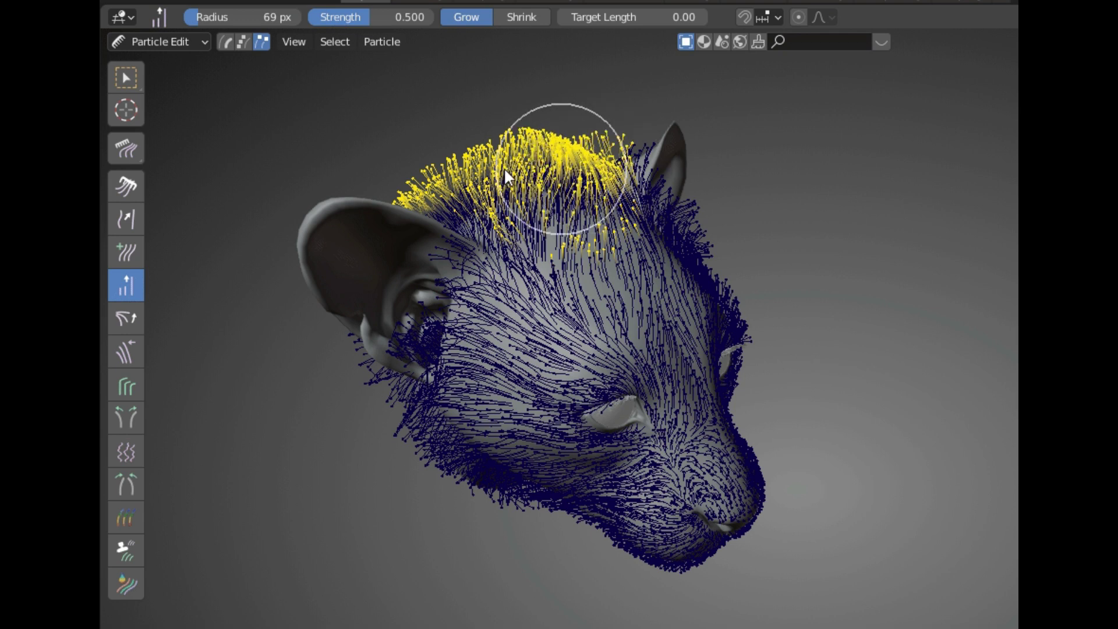
left_click_drag(569, 137, 412, 138)
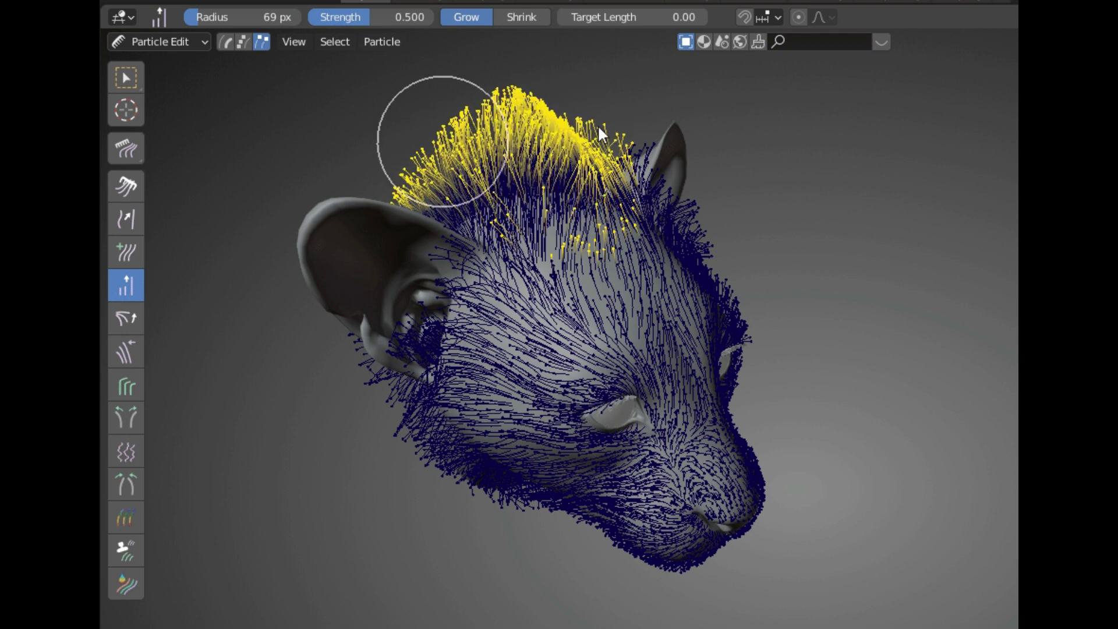
left_click(647, 16)
type("0.03")
key("Return")
mouse_move(616, 77)
left_mouse_down()
mouse_move(648, 183)
mouse_move(467, 160)
mouse_move(540, 163)
mouse_move(602, 149)
mouse_move(475, 183)
left_mouse_up()
left_click_drag(636, 14, 625, 12)
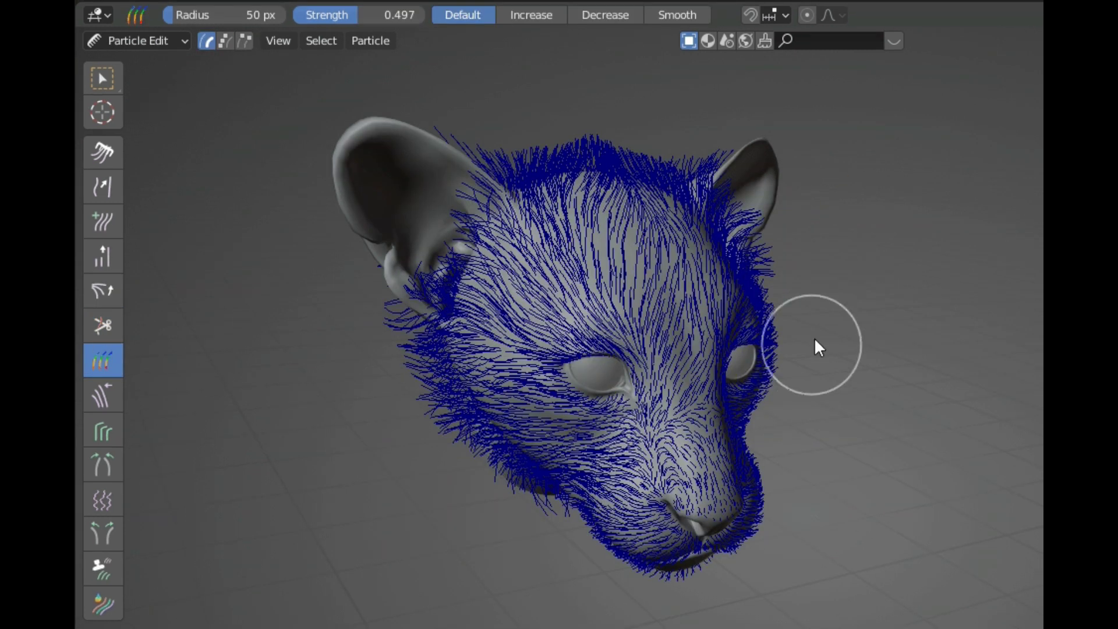
- Paint green weight on the forehead hair and orange weight on the cheek hair
left_click_drag(606, 157, 631, 249)
key("shift+f")
left_click_drag(442, 361, 562, 442)
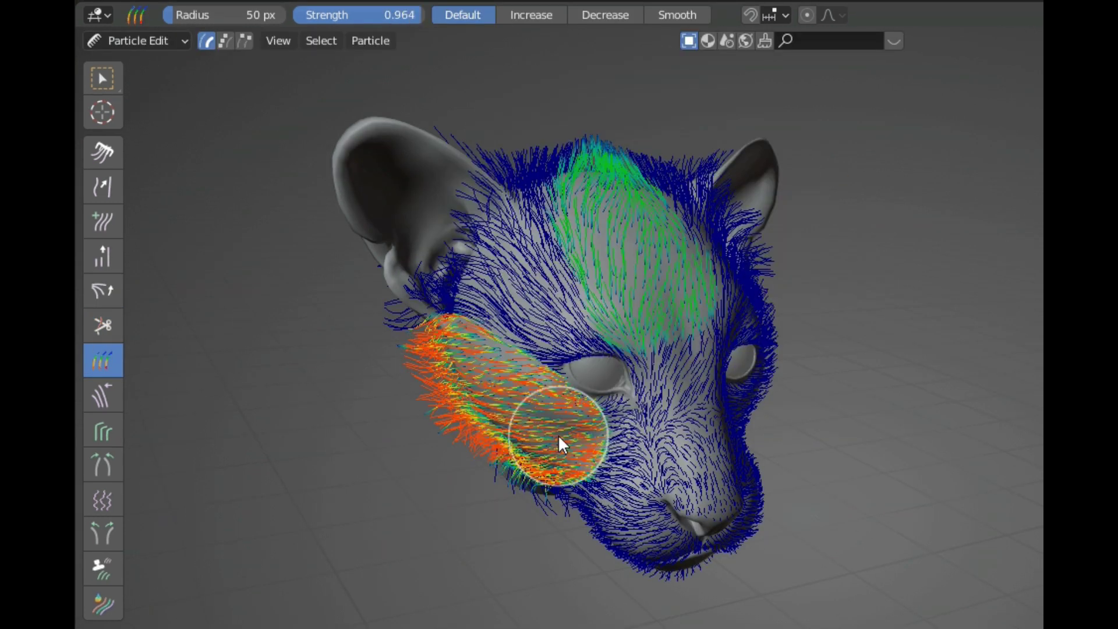
left_click(531, 14)
- Paint more weight near the eye and re-orient the camel's forehead hairs with three strokes
left_click_drag(623, 392, 512, 338)
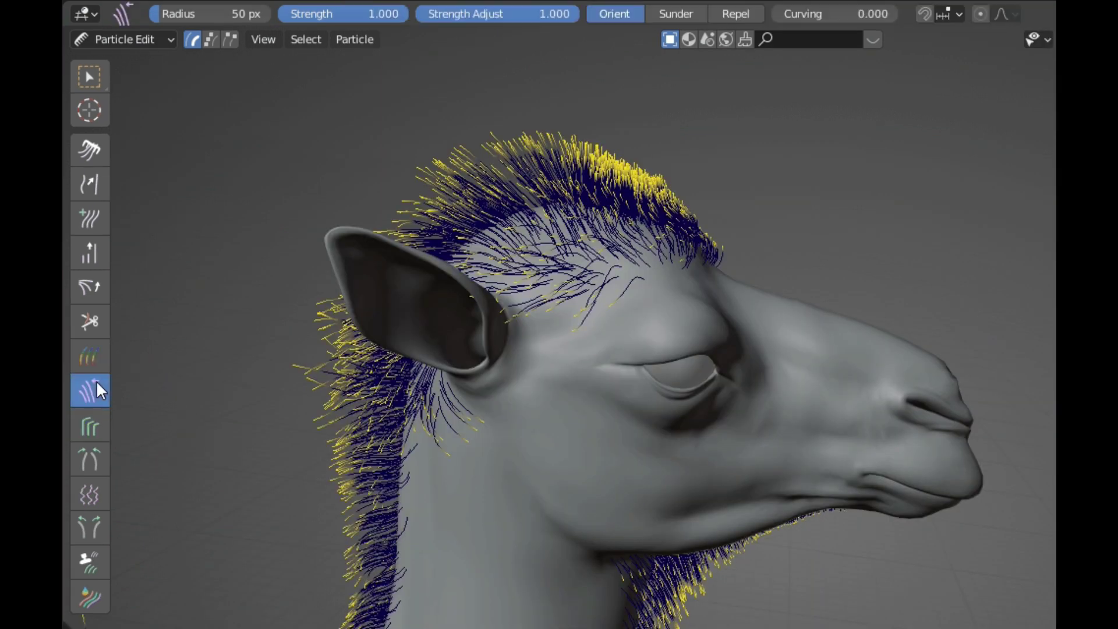
left_click_drag(561, 244, 527, 218)
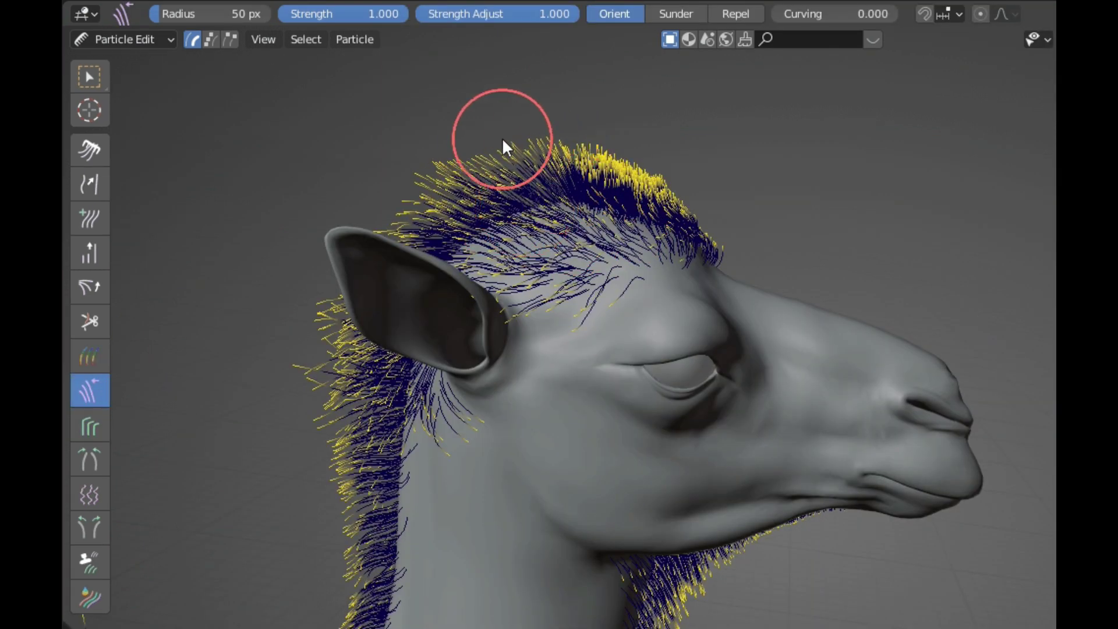
mouse_move(675, 221)
left_mouse_down()
mouse_move(633, 236)
mouse_move(547, 225)
left_mouse_up()
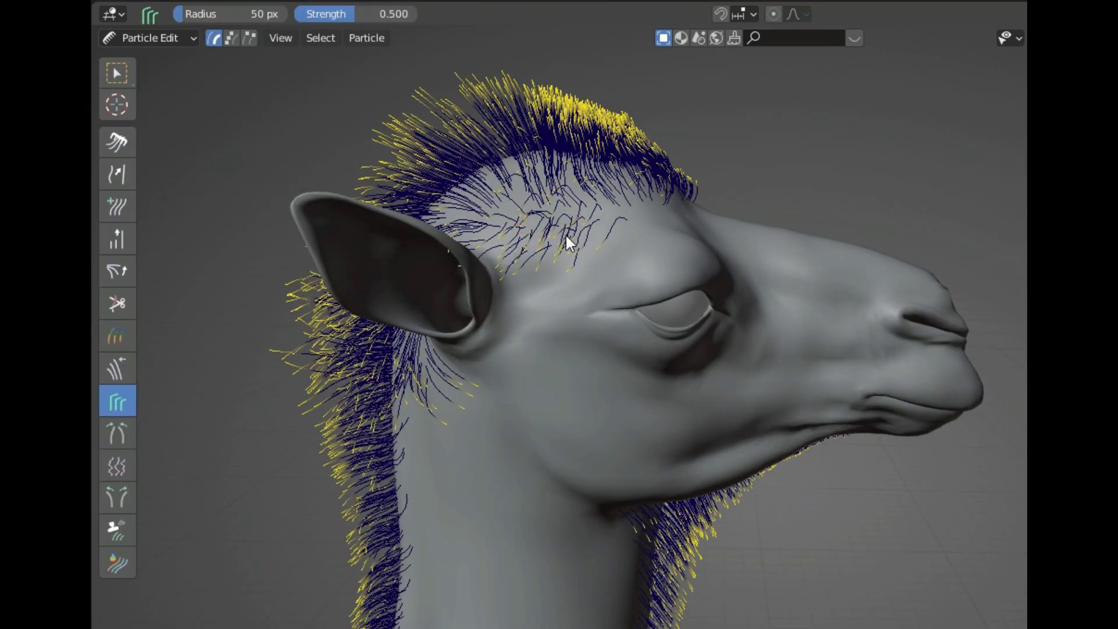
mouse_move(579, 183)
left_mouse_down()
mouse_move(471, 209)
mouse_move(517, 191)
mouse_move(470, 213)
mouse_move(536, 154)
mouse_move(459, 171)
mouse_move(526, 213)
mouse_move(504, 232)
left_mouse_up()
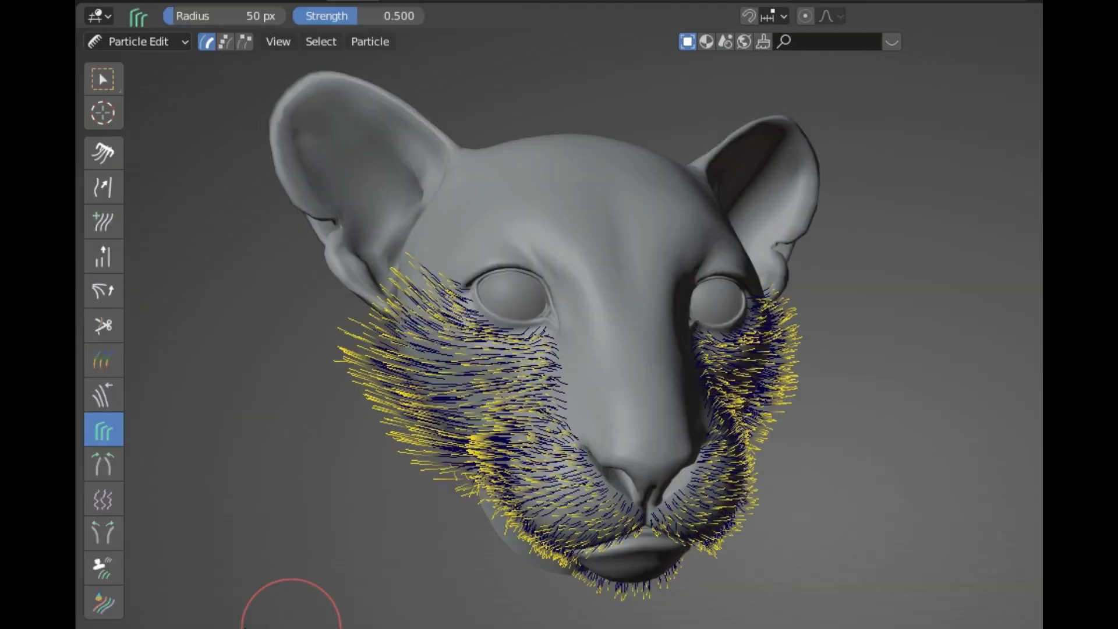
- Bend the lion's cheek fur, then part the camel's back and flank hair
left_click(102, 498)
mouse_move(404, 406)
left_mouse_down()
mouse_move(522, 403)
mouse_move(441, 342)
mouse_move(480, 387)
mouse_move(476, 428)
mouse_move(437, 345)
mouse_move(472, 437)
mouse_move(421, 453)
left_mouse_up()
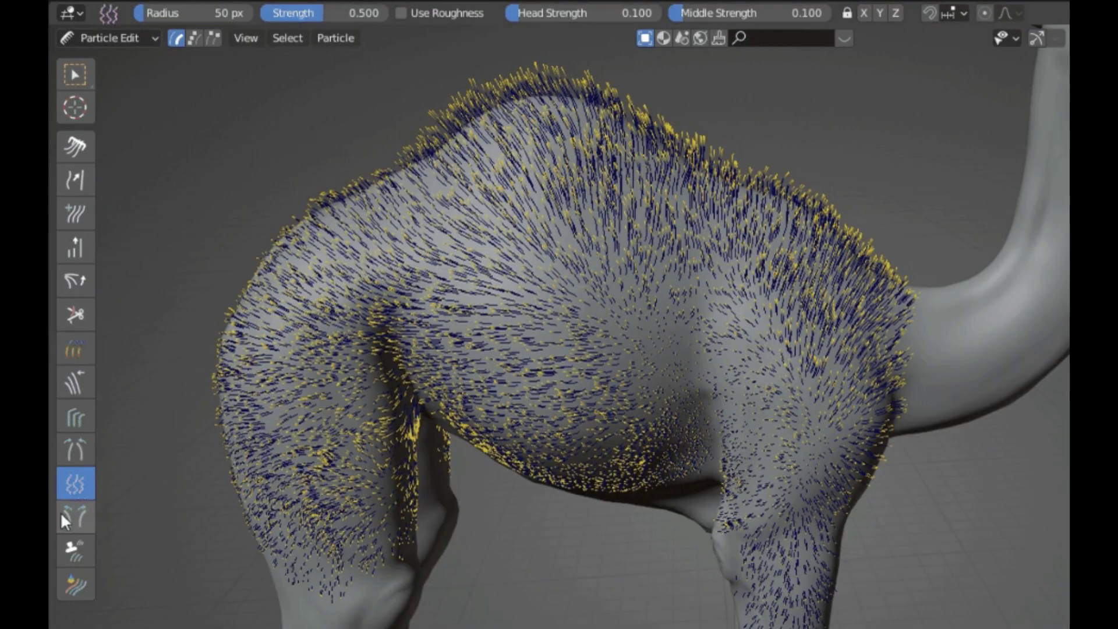
left_click(75, 516)
mouse_move(635, 373)
left_mouse_down()
mouse_move(571, 367)
mouse_move(507, 281)
mouse_move(460, 169)
left_mouse_up()
left_click_drag(769, 193, 769, 483)
left_click_drag(245, 482, 299, 467)
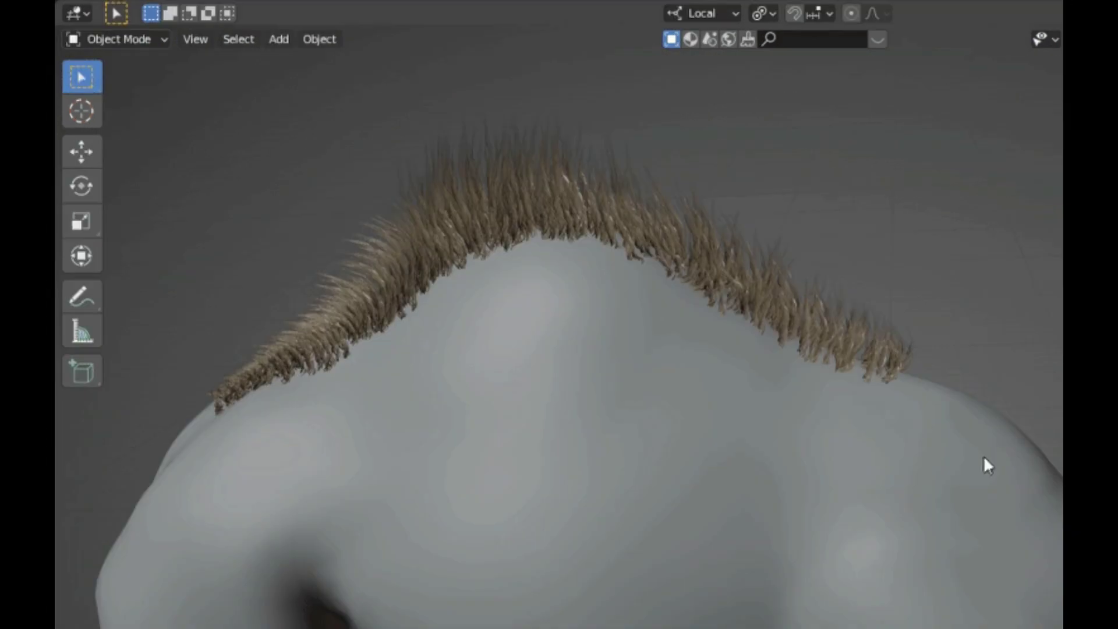
- Stamp six cloned hair clumps onto the hump's flank with the Clone brush
left_click(90, 567)
left_click(725, 404)
left_click(699, 474)
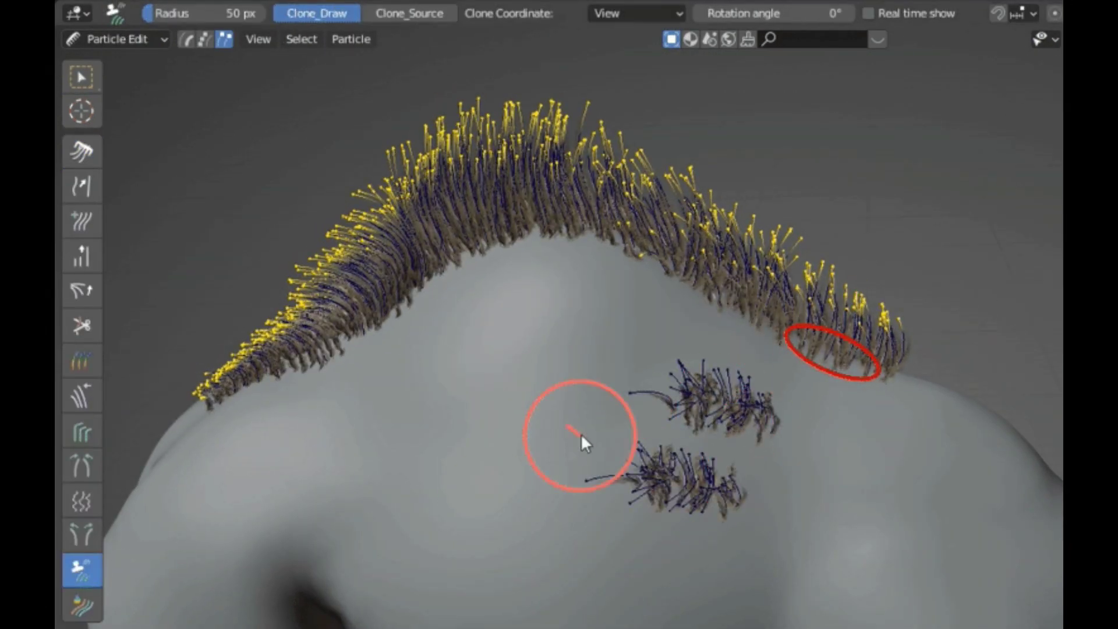
left_click(576, 432)
left_click(567, 517)
left_click(819, 445)
left_click(784, 539)
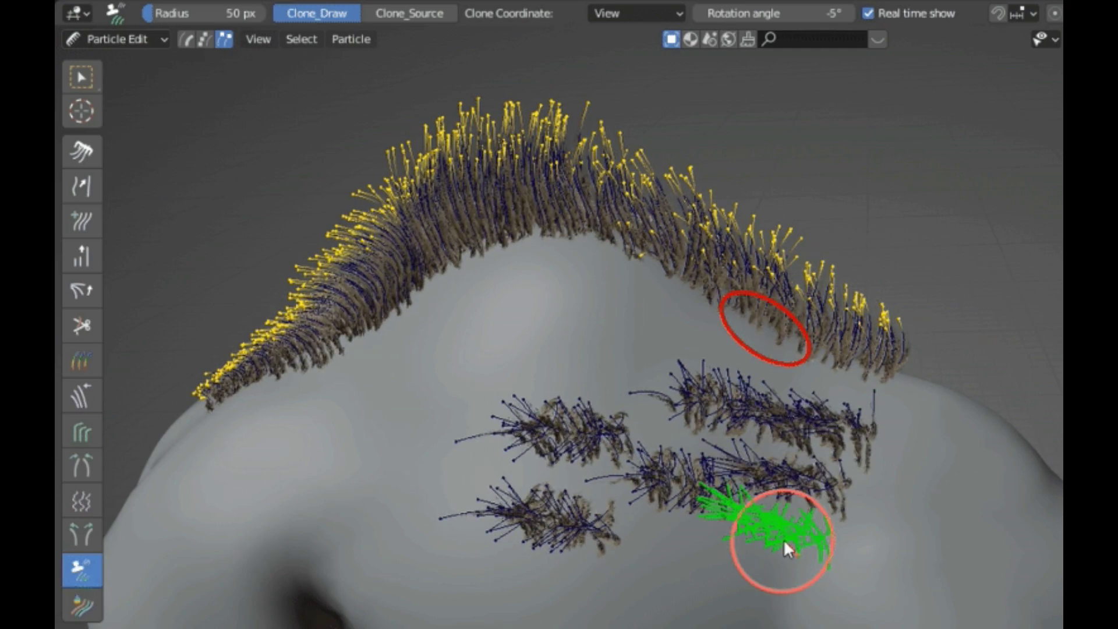
- Paint the jaguar's cheek white, muzzle red, head top green and jaw blue
mouse_move(525, 245)
left_mouse_down()
mouse_move(442, 326)
mouse_move(455, 408)
left_mouse_up()
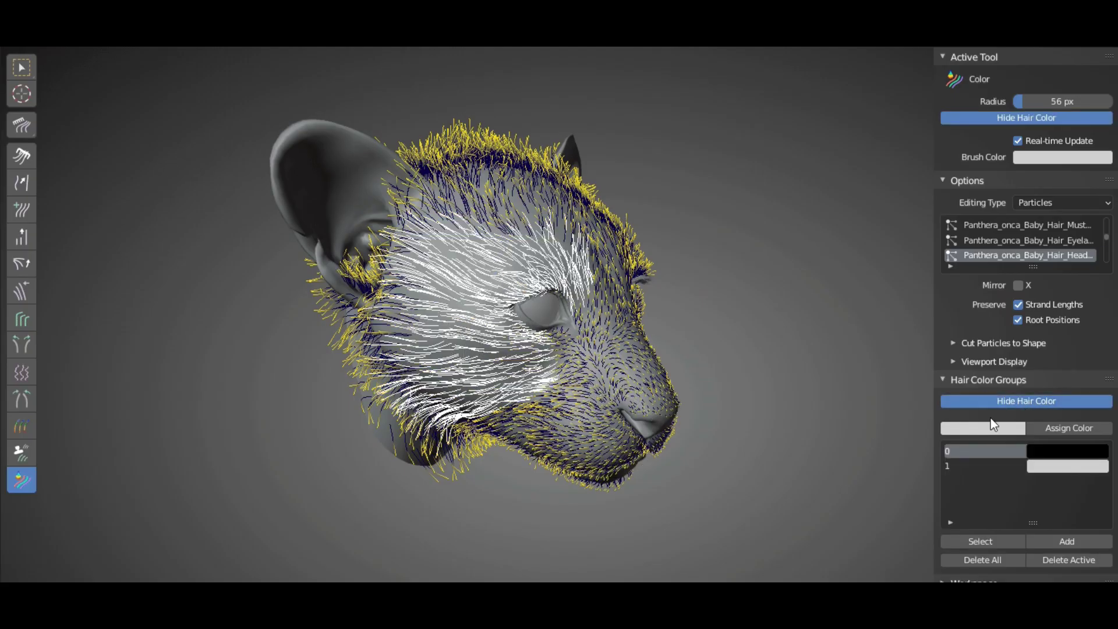
left_click(990, 425)
left_click(1042, 274)
mouse_move(635, 327)
left_mouse_down()
mouse_move(516, 431)
mouse_move(442, 431)
left_mouse_up()
left_click(984, 428)
left_click(978, 285)
mouse_move(524, 152)
left_mouse_down()
mouse_move(478, 183)
mouse_move(606, 227)
left_mouse_up()
left_click(984, 428)
left_click_drag(1025, 376, 1072, 376)
mouse_move(668, 410)
left_mouse_down()
mouse_move(628, 460)
mouse_move(558, 477)
left_mouse_up()
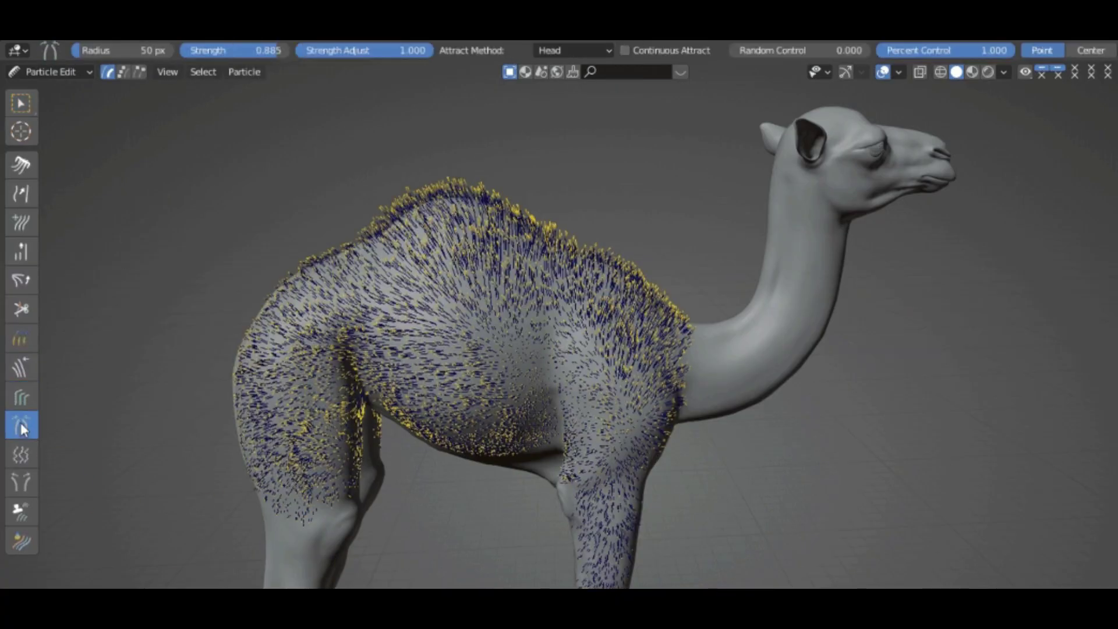
scroll(417, 396, "up", 4)
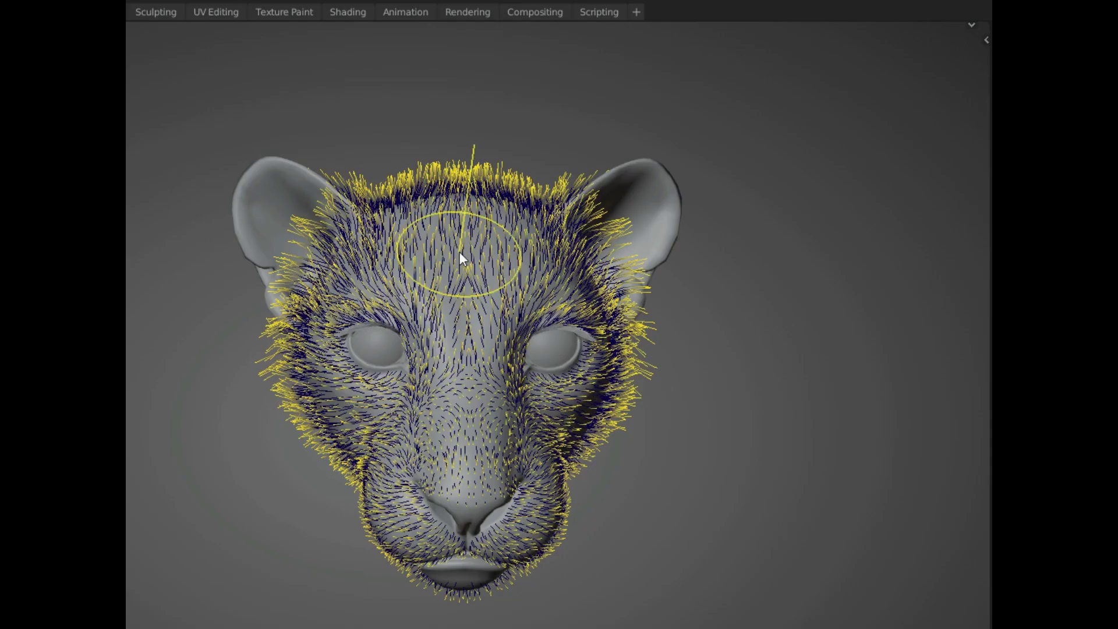
- From the W brush pie menu, show and assign hair colour groups, then resize the radius to 110 px
key("n")
key("w")
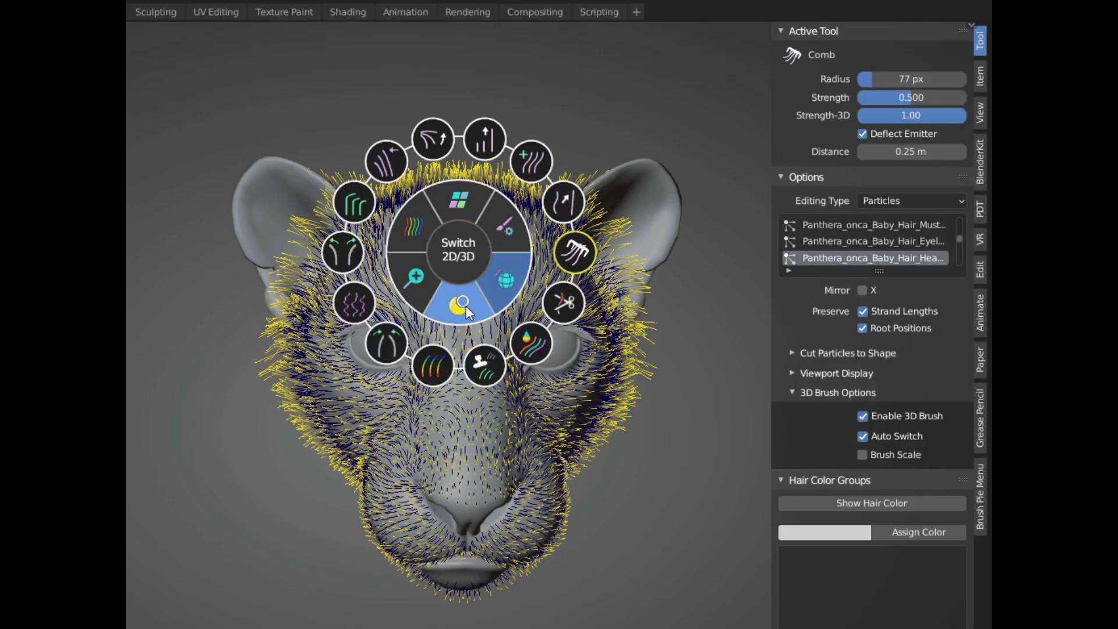
key("w")
key("w")
key("w")
left_click(396, 369)
key("w")
left_click(498, 309)
left_click(447, 310)
key("f")
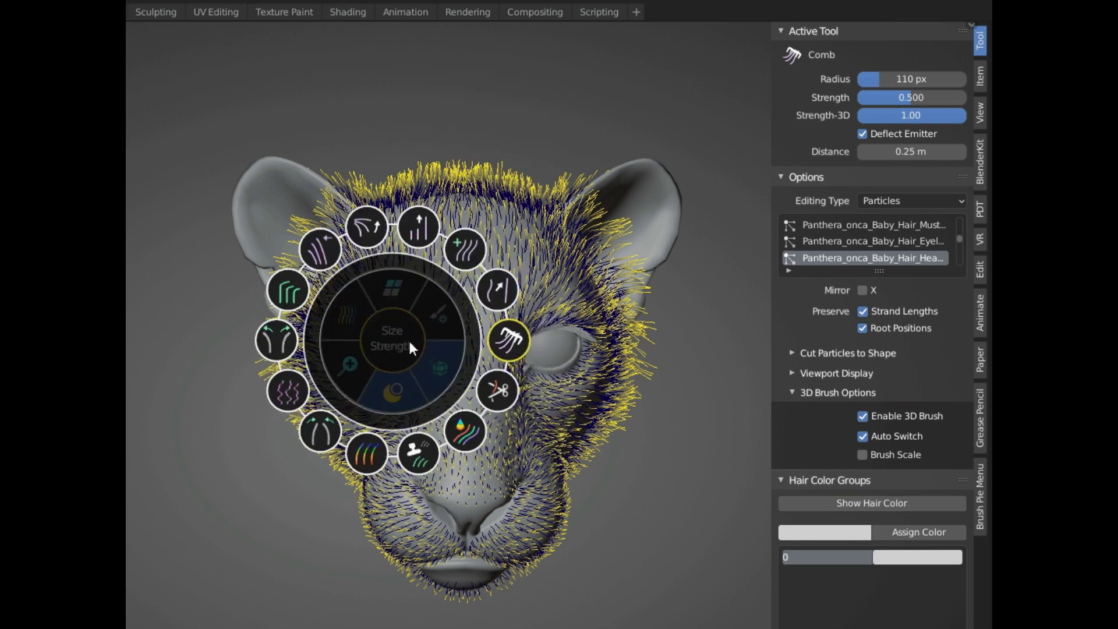
key("shift+f")
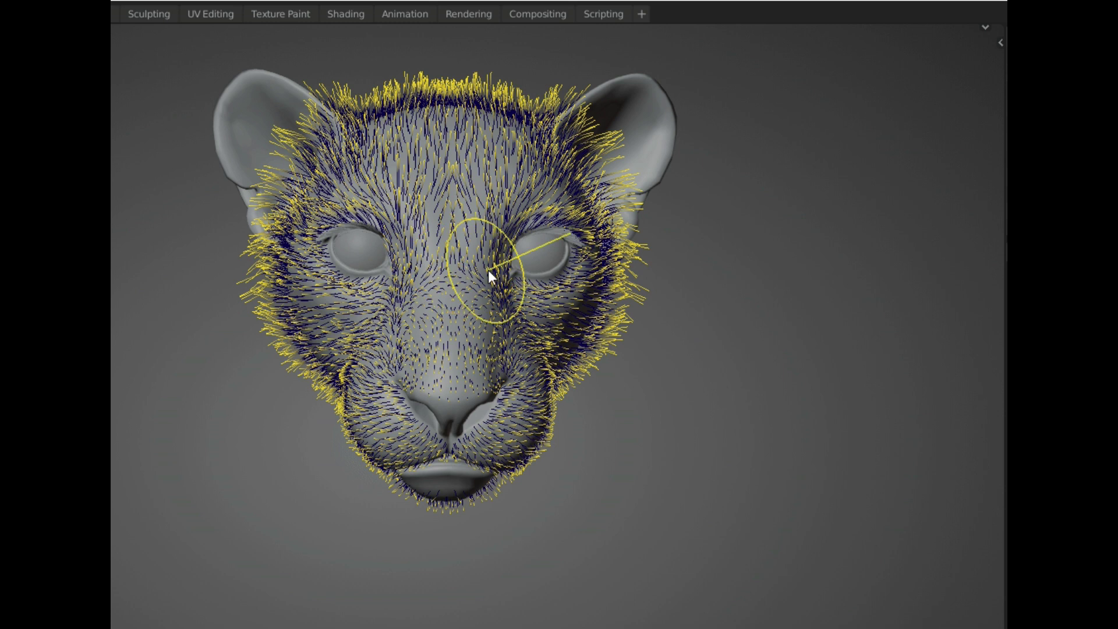
- Reorder the Brush Pie Menu list, moving Default Cut up and Part down
key("n")
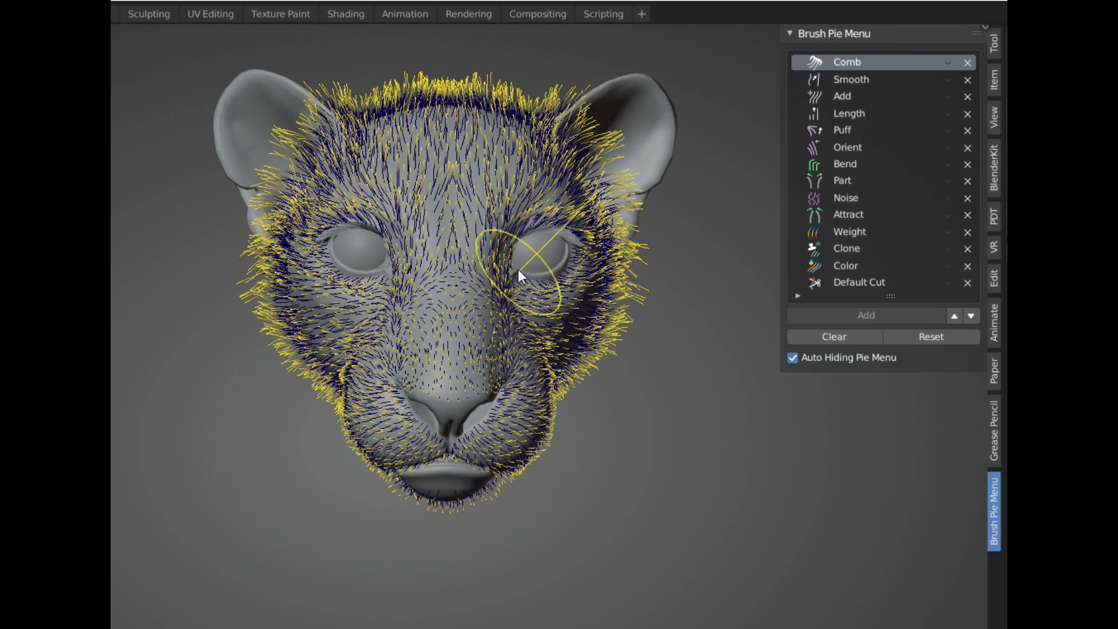
key("w")
double_click(954, 315)
double_click(955, 316)
left_click(842, 181)
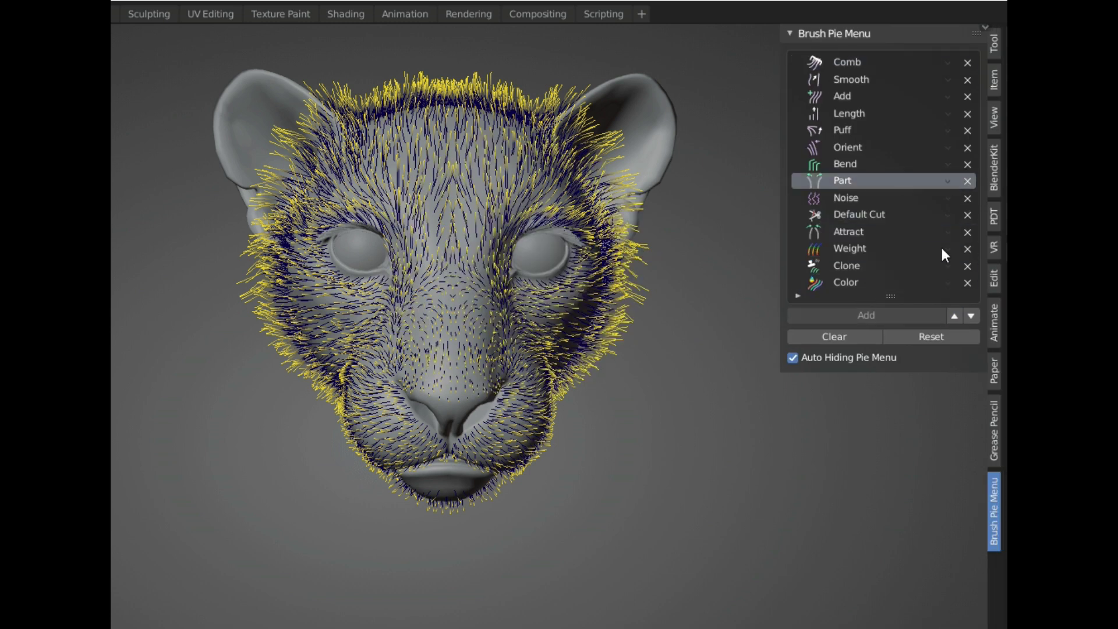
double_click(971, 316)
left_click(972, 316)
key("w")
- Remove Weight, Part, Attract, Default Cut, Noise, Bend, Puff and another brush from the list
left_click(968, 248)
left_click(968, 231)
left_click(968, 215)
left_click(968, 198)
left_click(968, 181)
left_click(969, 165)
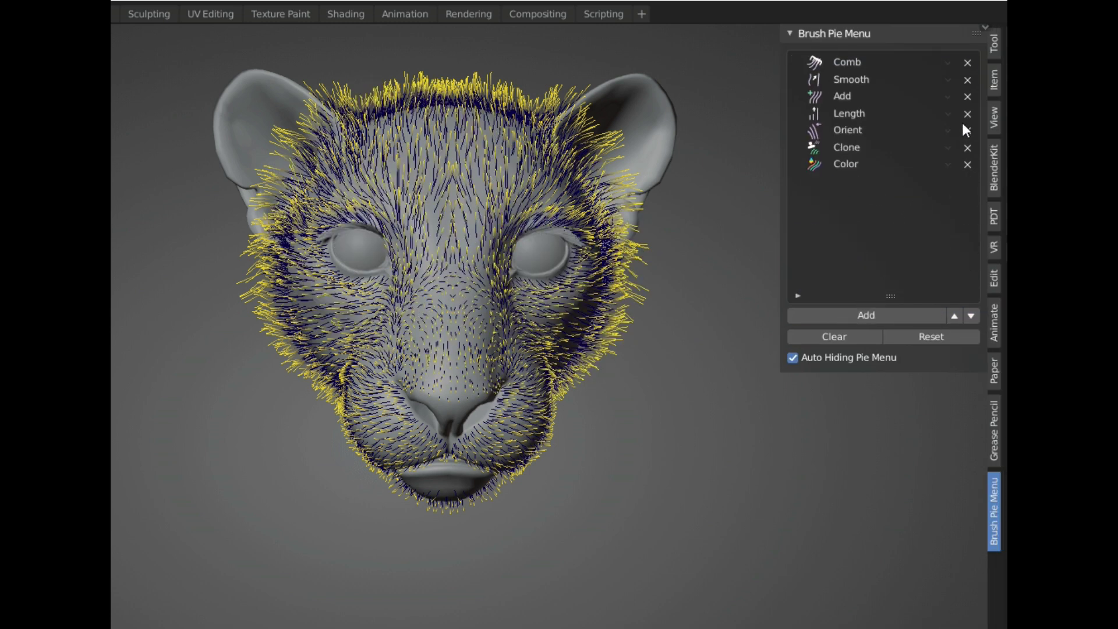
left_click(968, 114)
left_click(968, 96)
key("w")
- Add Default Comb, Default Add and more brushes to the pie menu, then open the Render Engine list
left_click(886, 313)
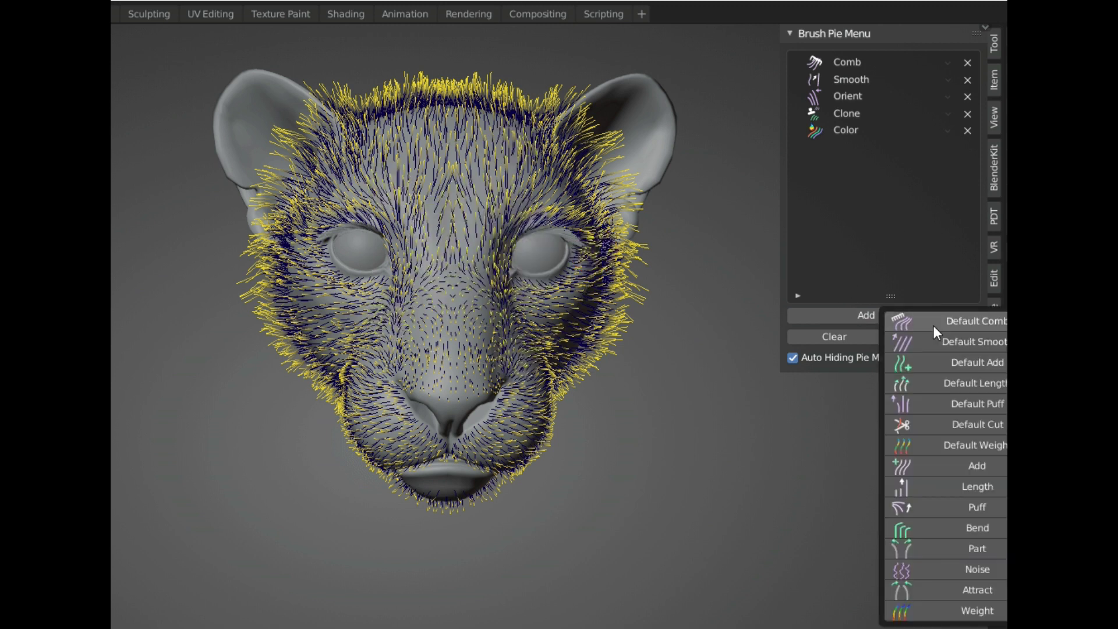
left_click(934, 322)
left_click(834, 347)
left_click(841, 408)
left_click(841, 410)
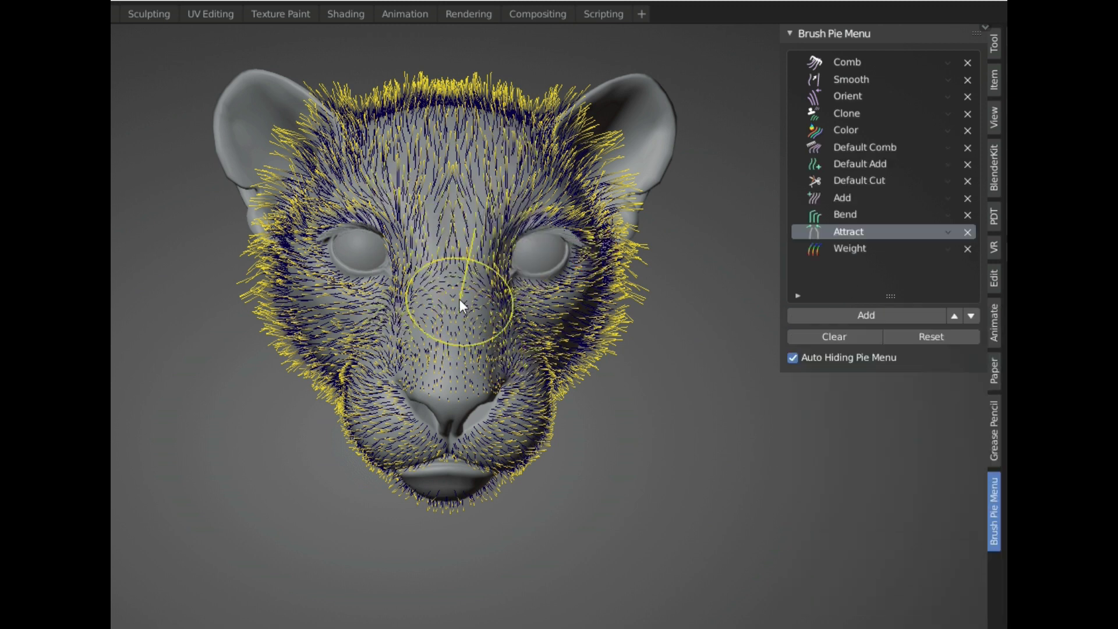
key("w")
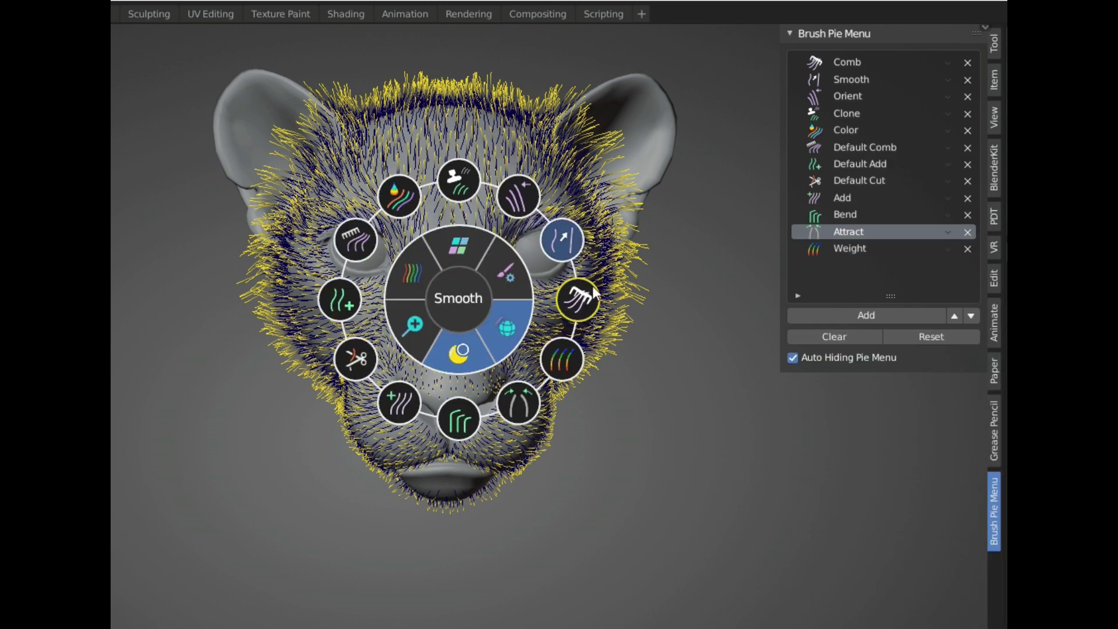
key("w")
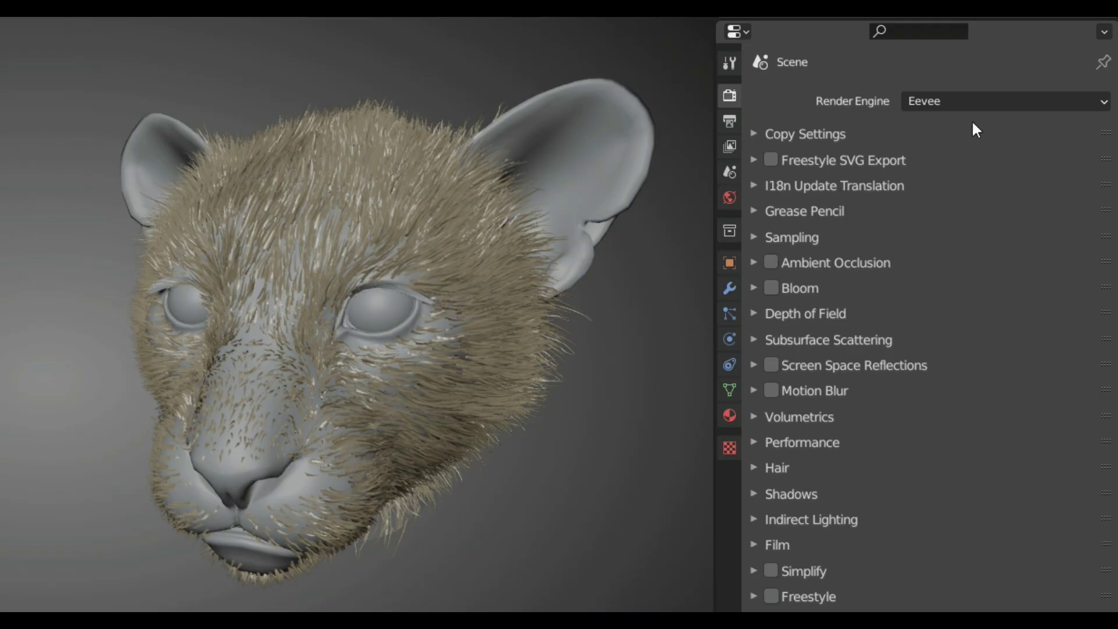
left_click(968, 103)
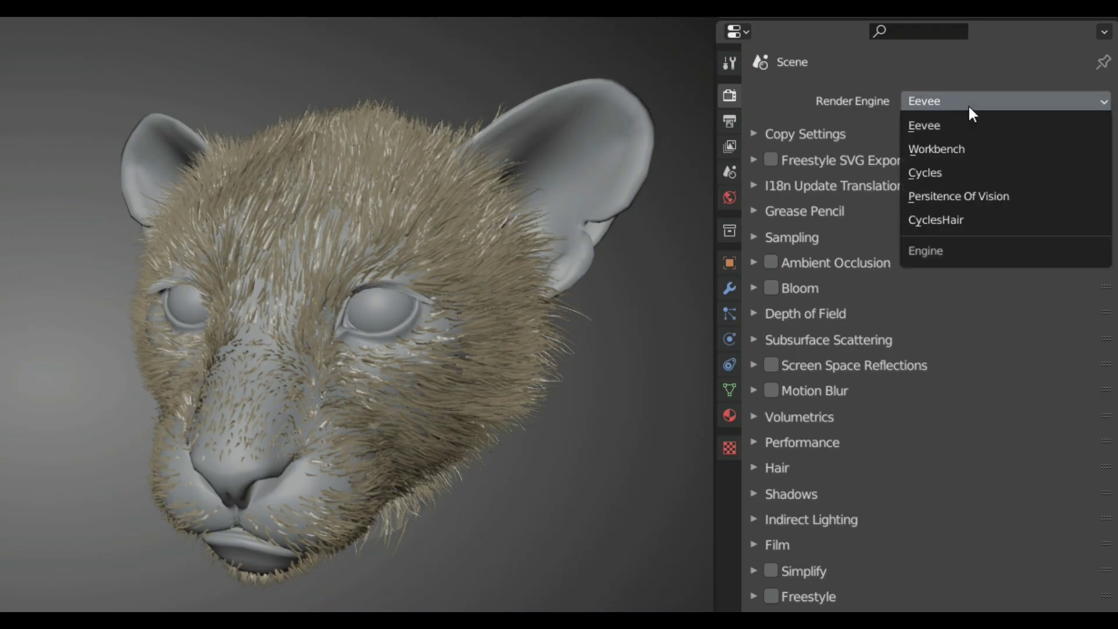
- Switch the render engine between Cycles and CyclesHair, ending on CyclesHair
left_click(966, 173)
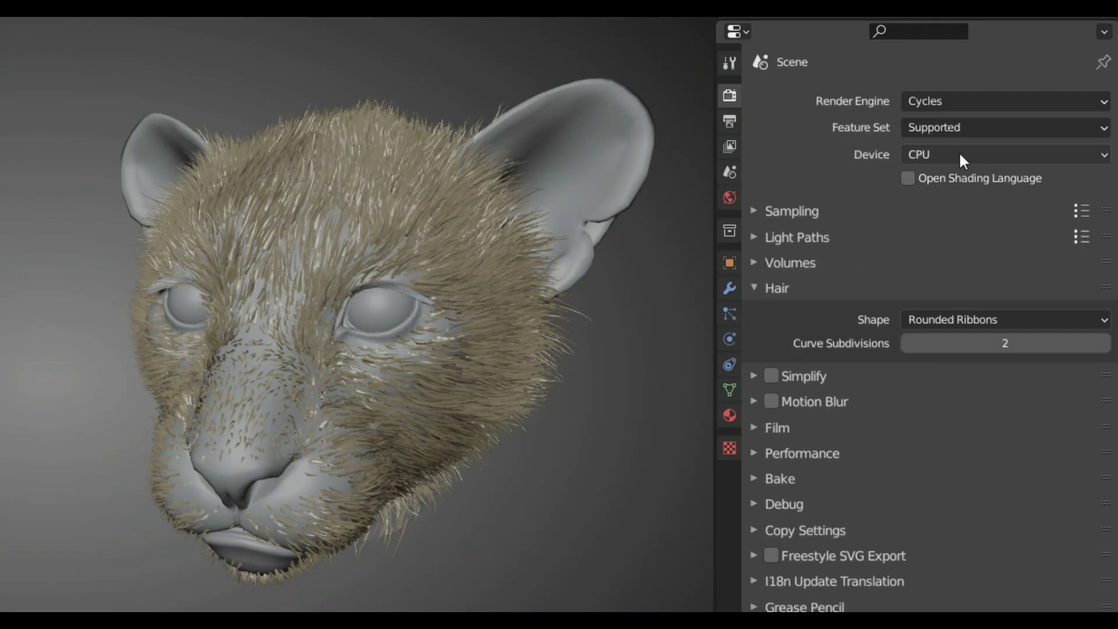
left_click(955, 101)
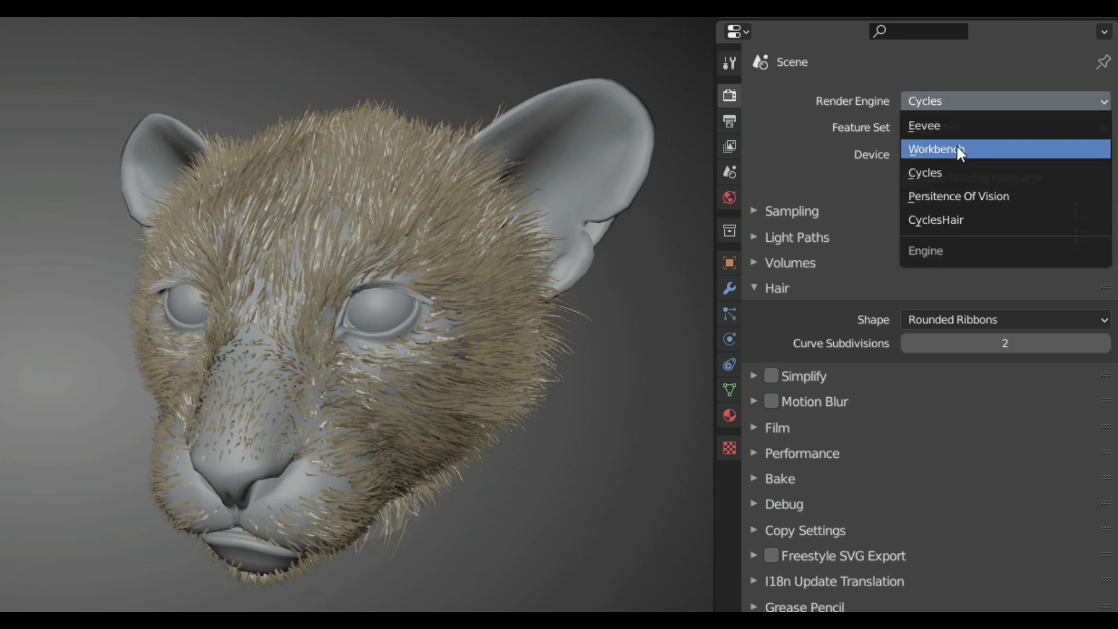
left_click(956, 219)
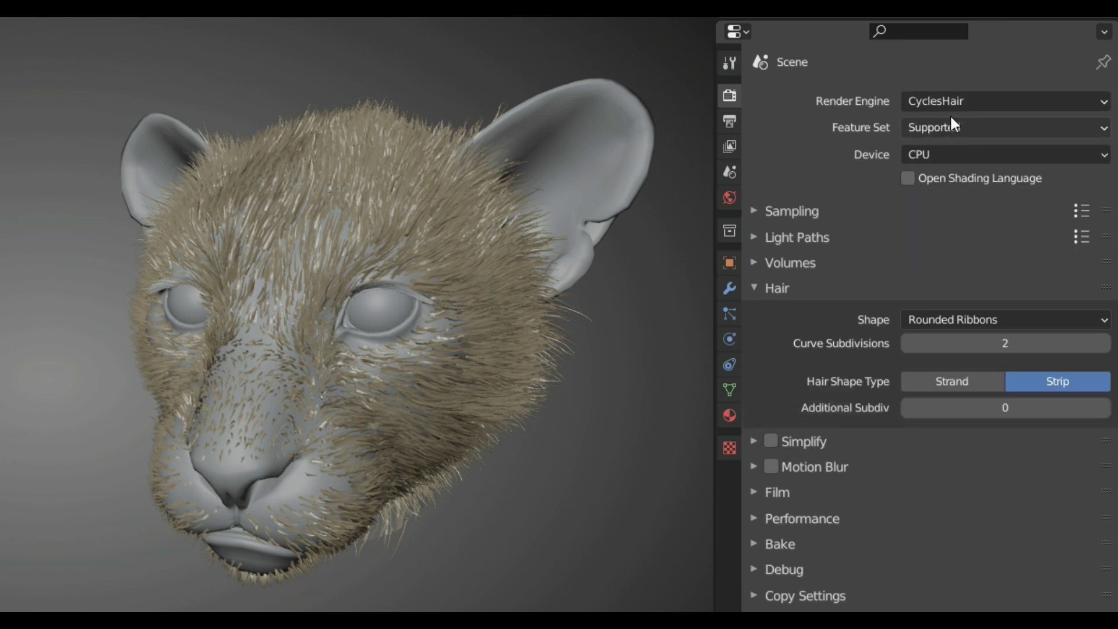
left_click(949, 103)
left_click(952, 173)
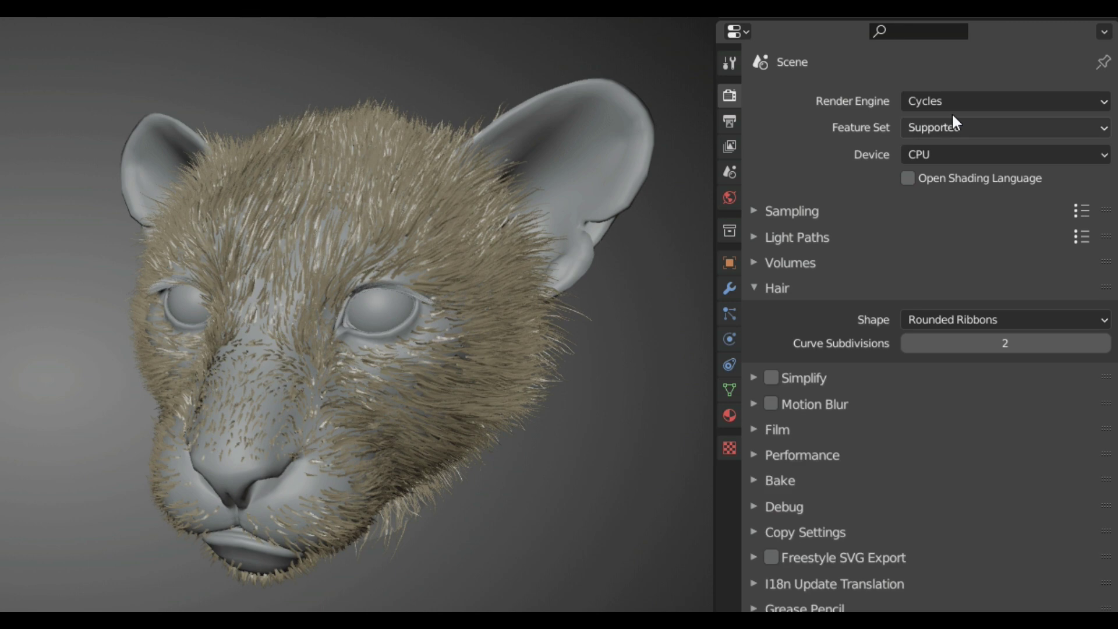
left_click(951, 100)
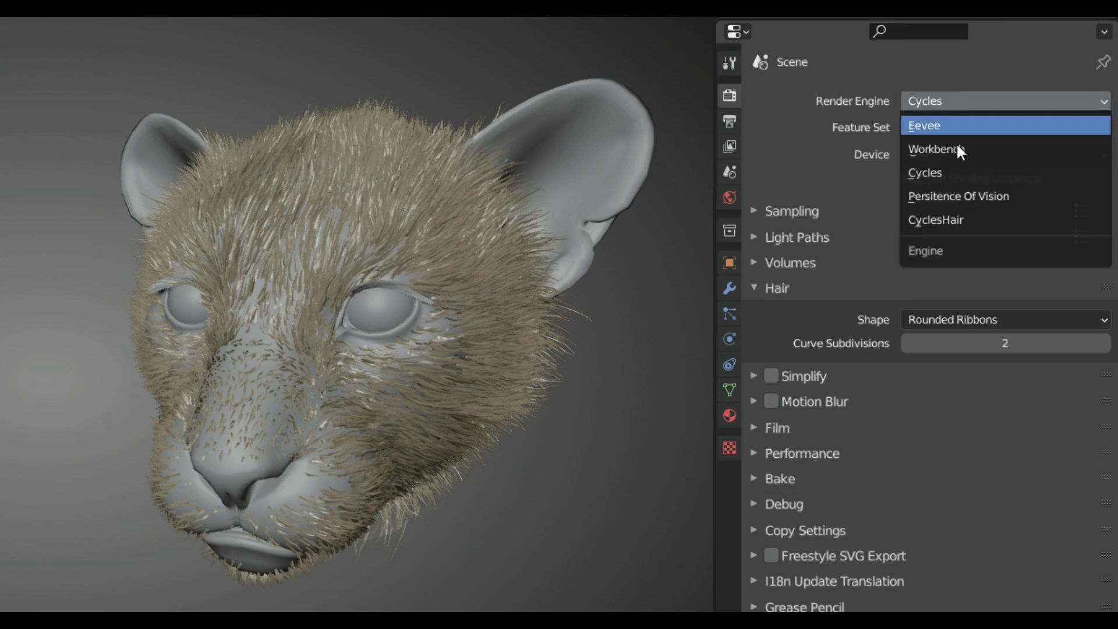
left_click(958, 219)
- Set Hair Shape Type to Strip and widen Diameter Root to 0.14 m
left_click(988, 384)
left_click(1052, 382)
left_click(990, 381)
left_click(1046, 376)
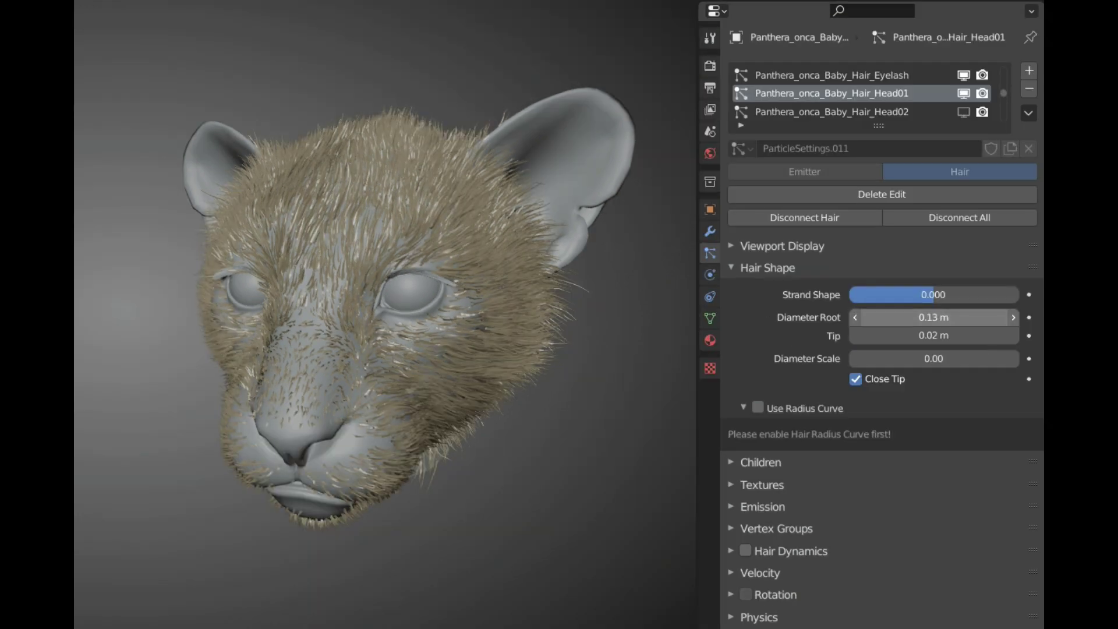
left_click_drag(934, 317, 897, 335)
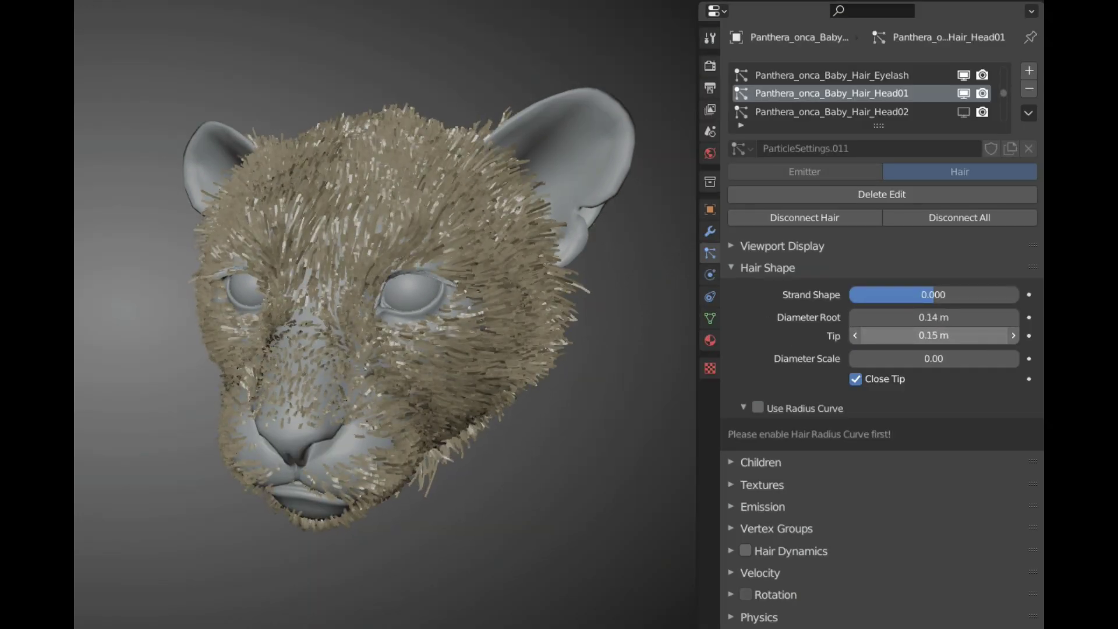
- Enable Use Radius Curve, shape the thickness curve in Material Preview, and save it as Preset01
left_click(758, 407)
scroll(932, 434, "down", 2)
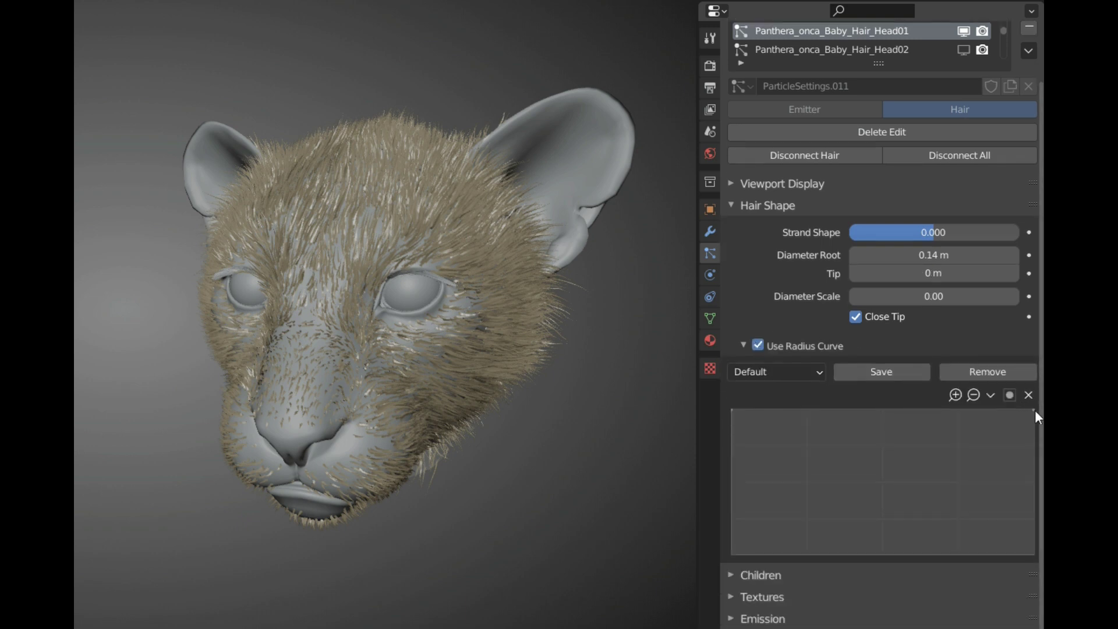
left_click(906, 525)
key("z")
left_click(520, 445)
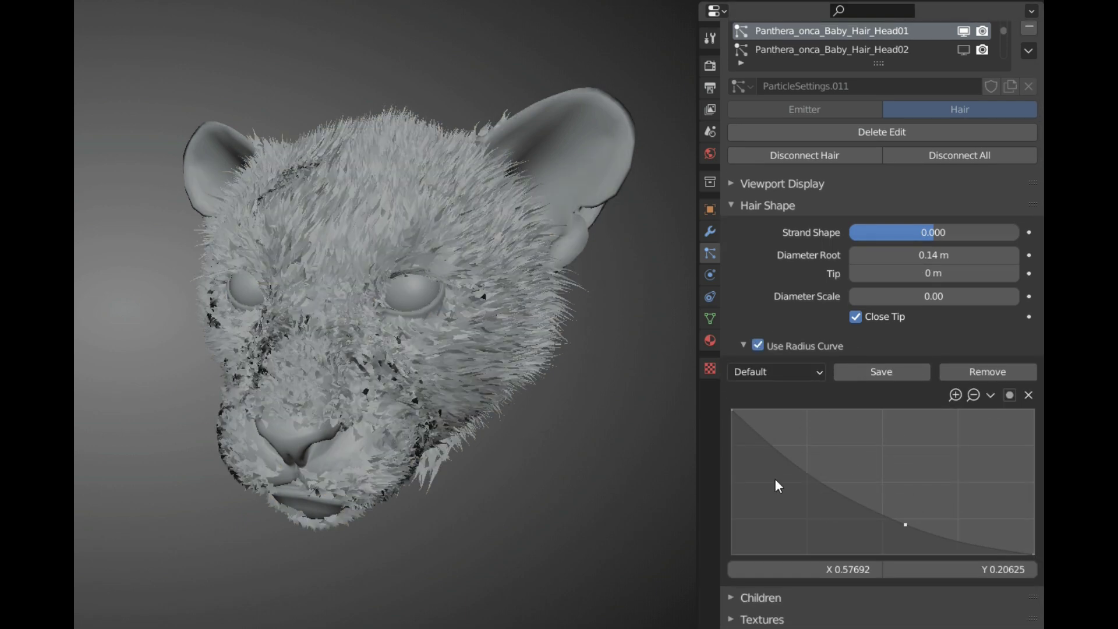
left_click_drag(733, 418, 846, 523)
mouse_move(964, 533)
left_mouse_down()
mouse_move(964, 505)
mouse_move(964, 533)
left_mouse_up()
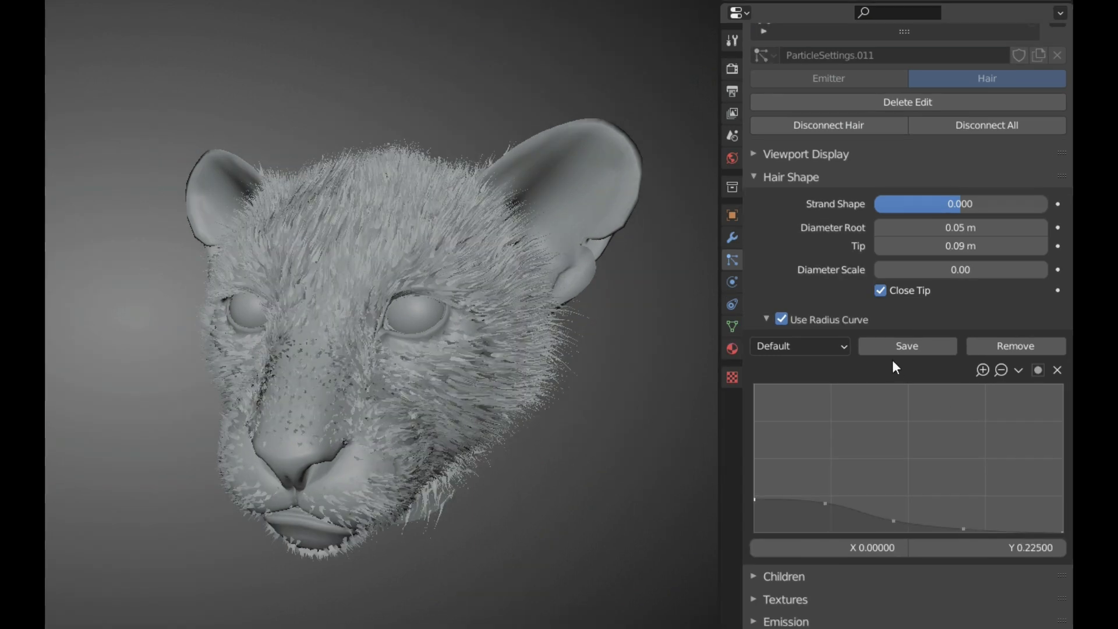
left_click(900, 349)
key("Return")
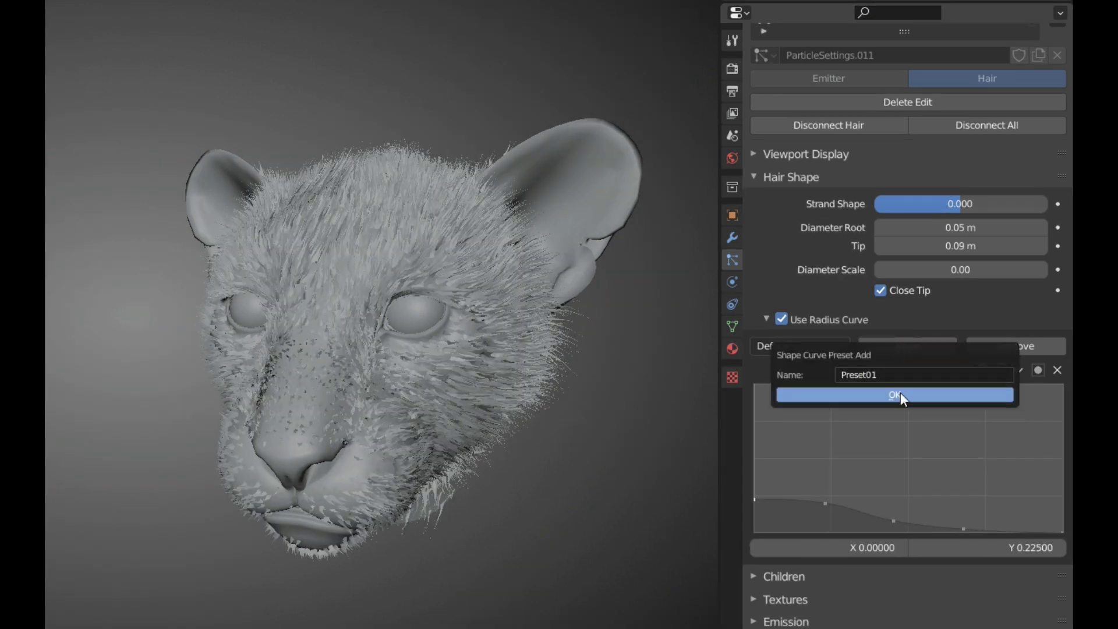
left_click(900, 393)
- Reshape the thickness curve into a hump with a dip and save it as Preset02
left_click_drag(894, 520, 897, 484)
left_click_drag(964, 529, 973, 468)
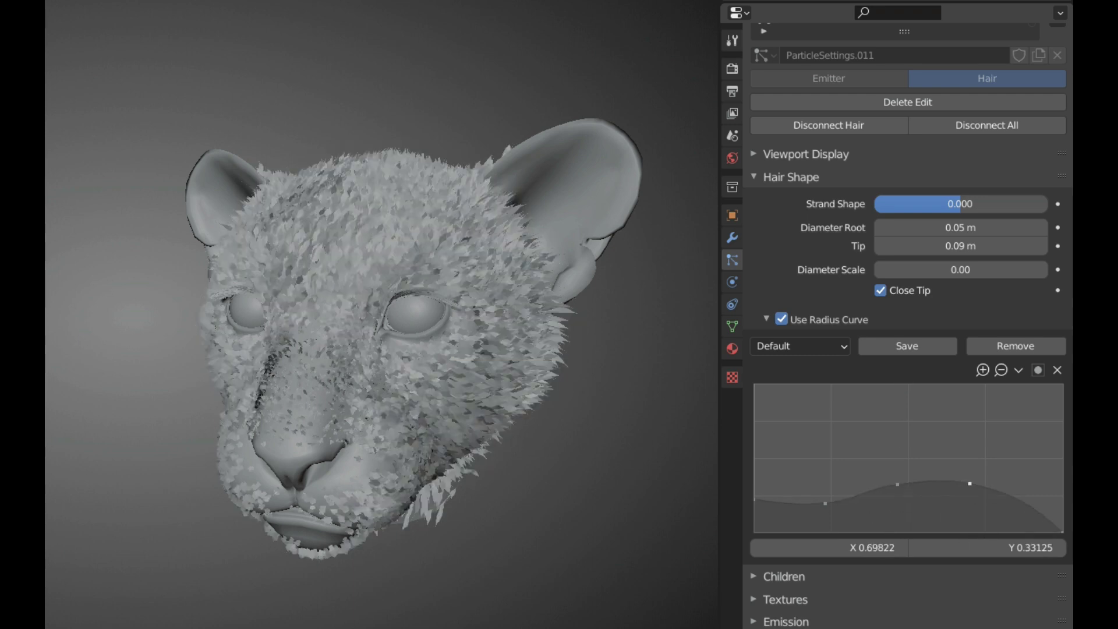
left_click_drag(911, 493, 913, 521)
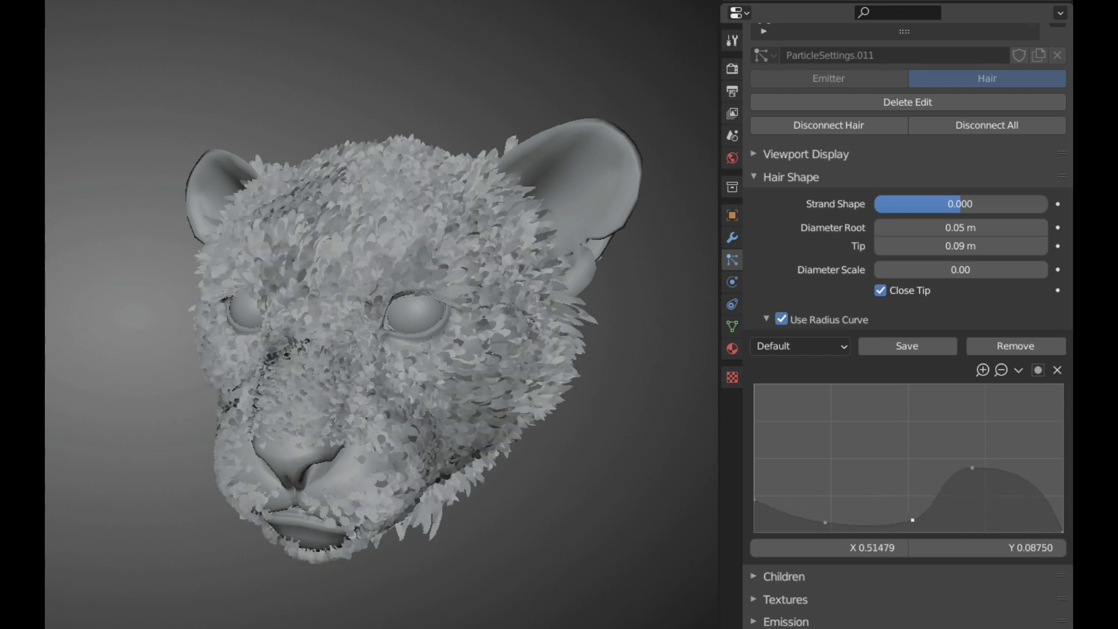
left_click(912, 346)
type("2")
key("Return")
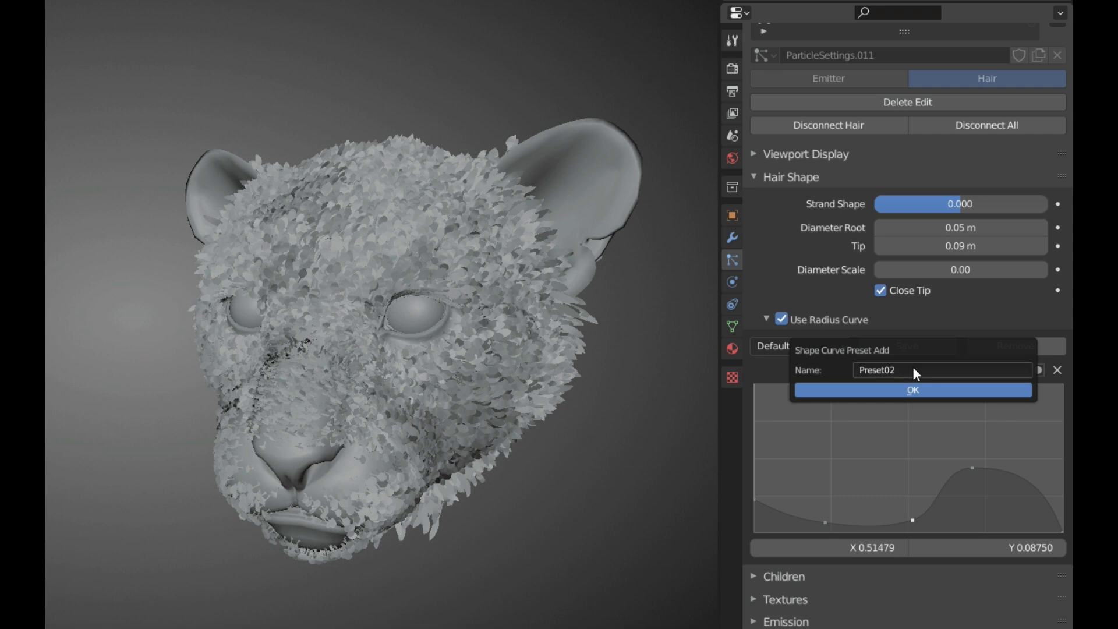
left_click(916, 389)
- Switch back and forth between the Preset01 and Preset02 curves
left_click(834, 346)
left_click(822, 385)
left_click(823, 346)
left_click(809, 409)
left_click(818, 346)
left_click(815, 388)
left_click(815, 346)
left_click(810, 408)
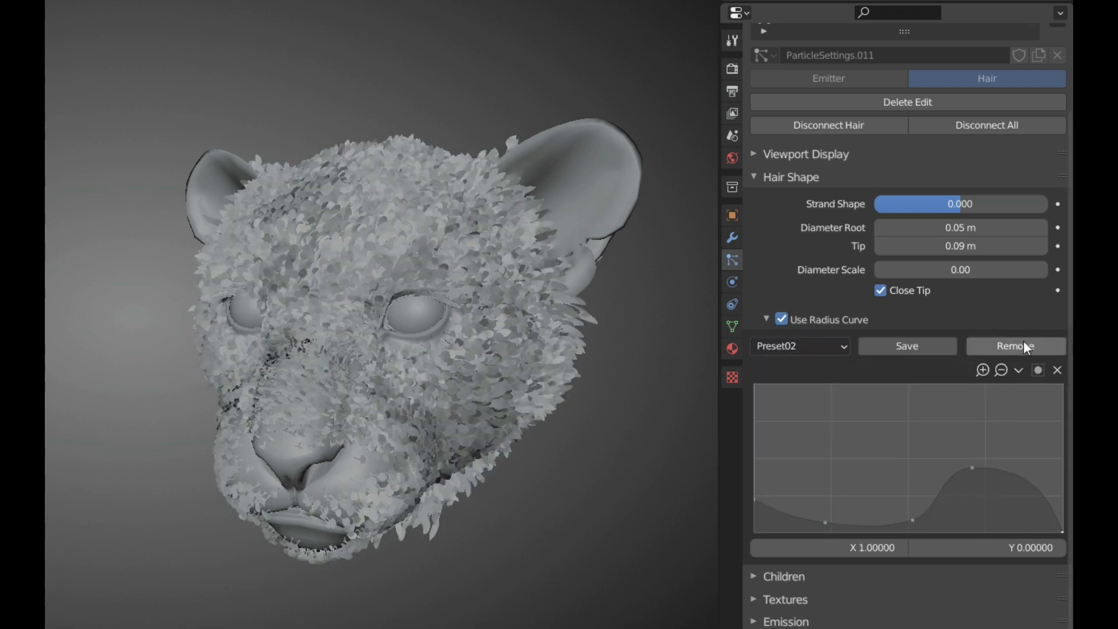
- Remove Preset02, then reload Preset01 after briefly returning to the Default curve
left_click(1021, 346)
type("02")
key("Return")
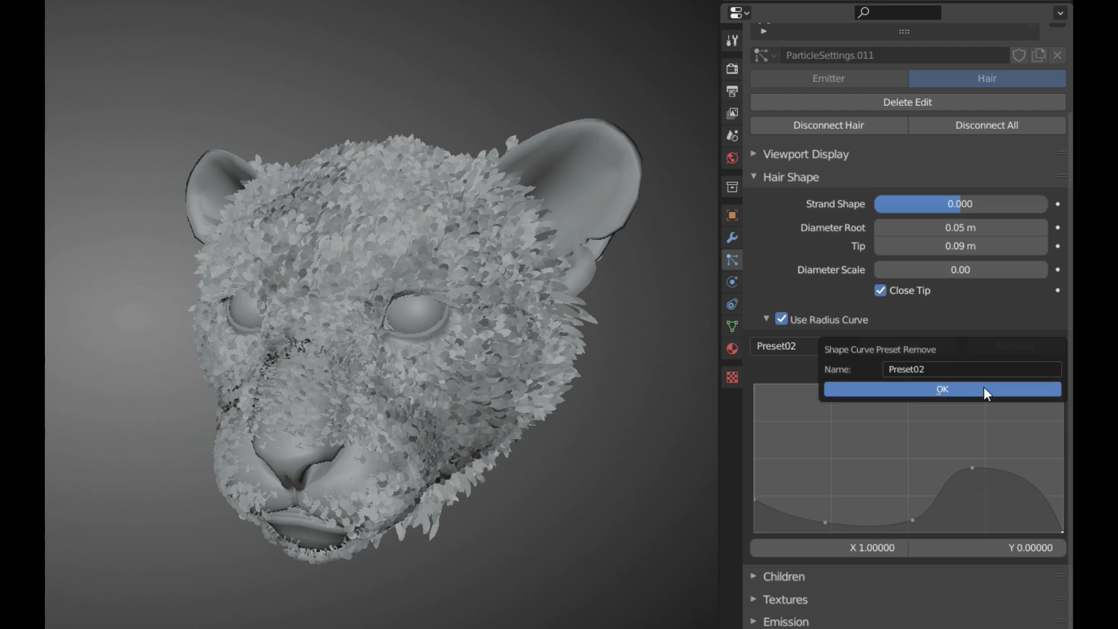
left_click(987, 389)
left_click(816, 345)
left_click(810, 387)
left_click(803, 349)
left_click(802, 365)
left_click(820, 345)
left_click(813, 386)
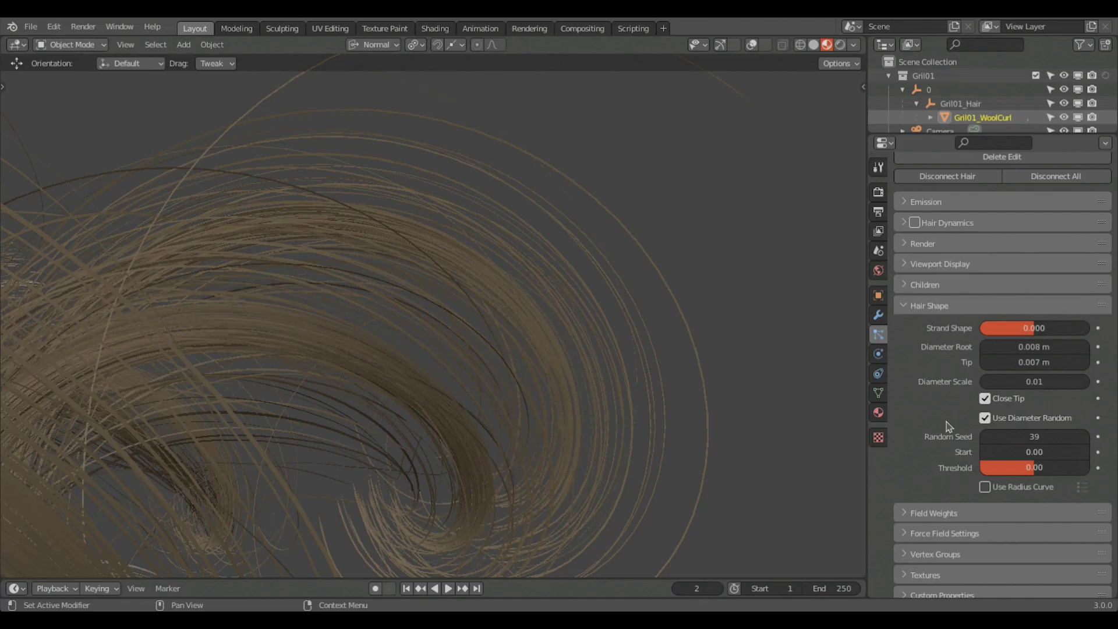
- Try a new diameter random seed, revert to seed 39, then set Clump to -1.00
mouse_move(1003, 435)
left_mouse_down()
mouse_move(1103, 435)
mouse_move(990, 434)
left_mouse_up()
key("ctrl+z")
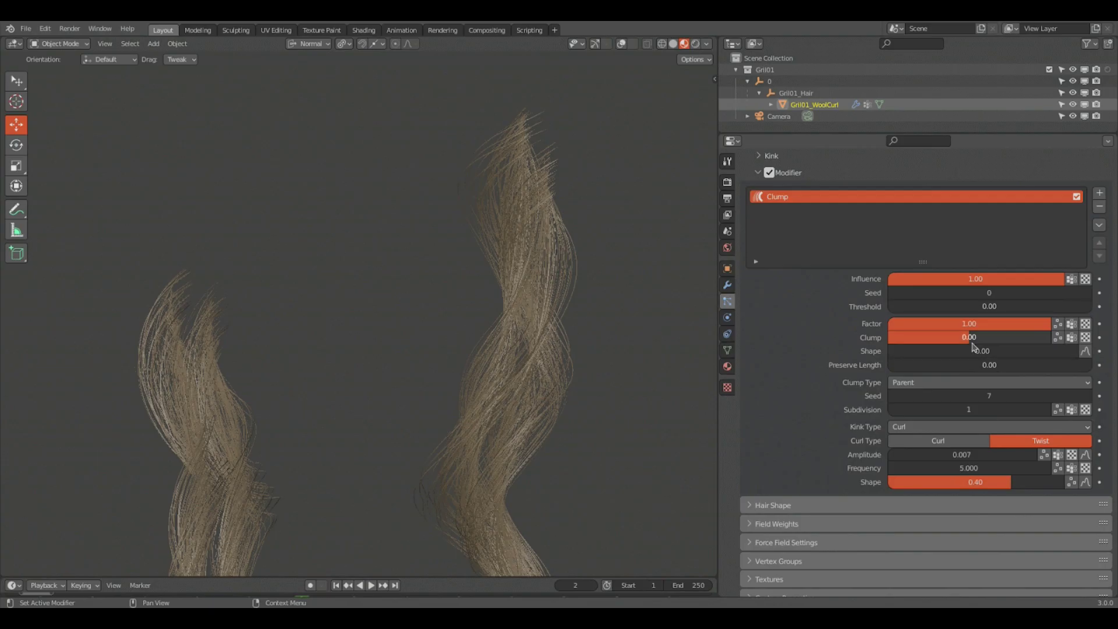
left_click_drag(970, 340, 890, 342)
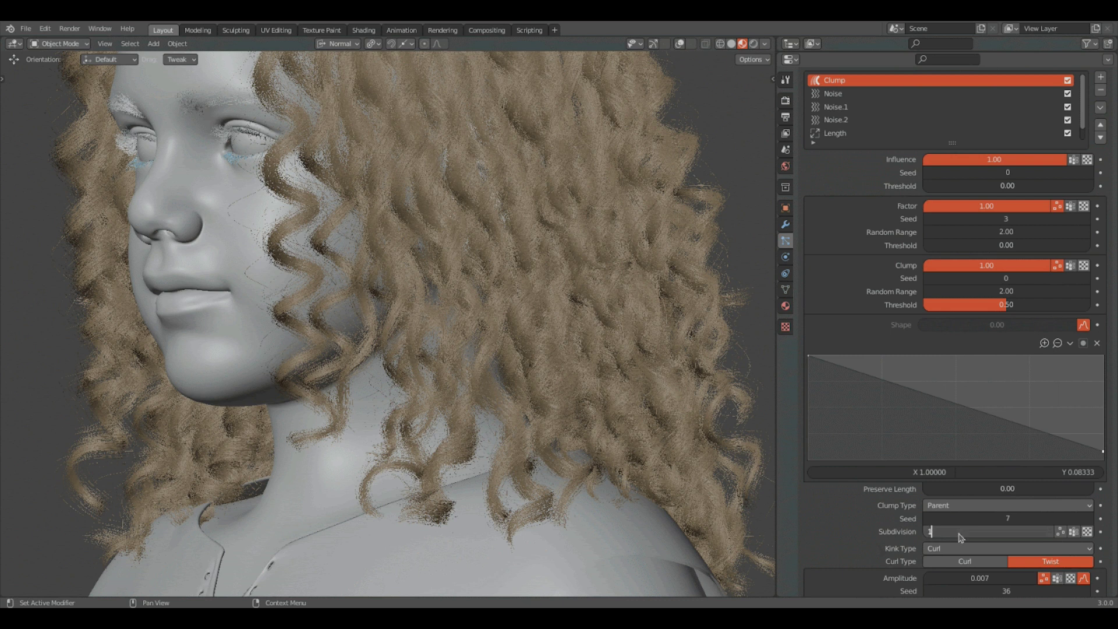
- Try clump Subdivision values 1, 2 and back to 1, then raise clump Randomness
key("Return")
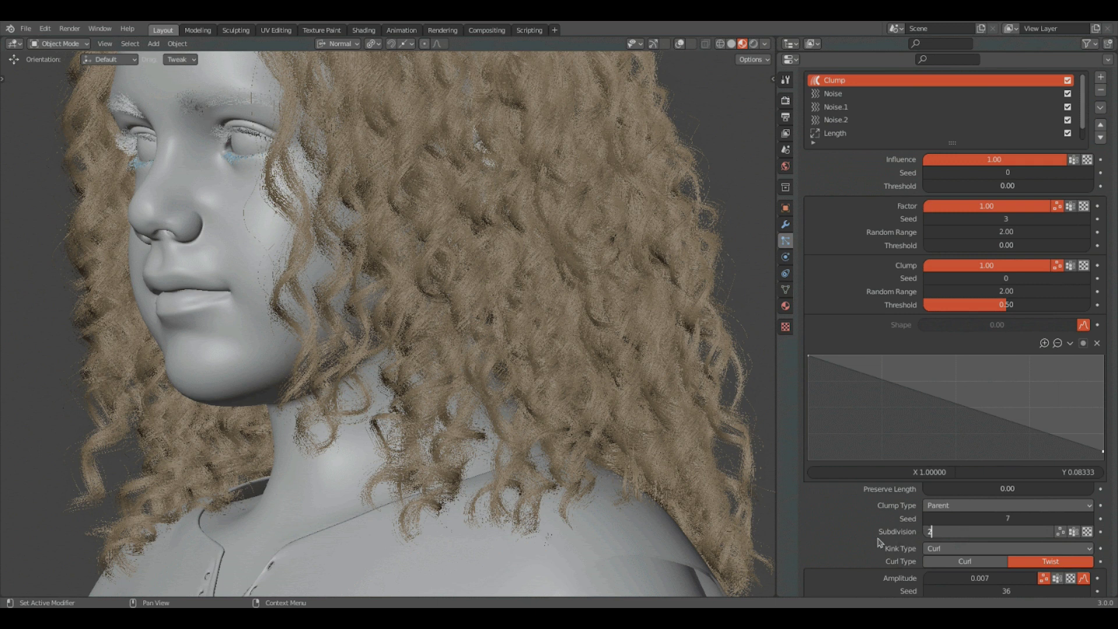
key("Return")
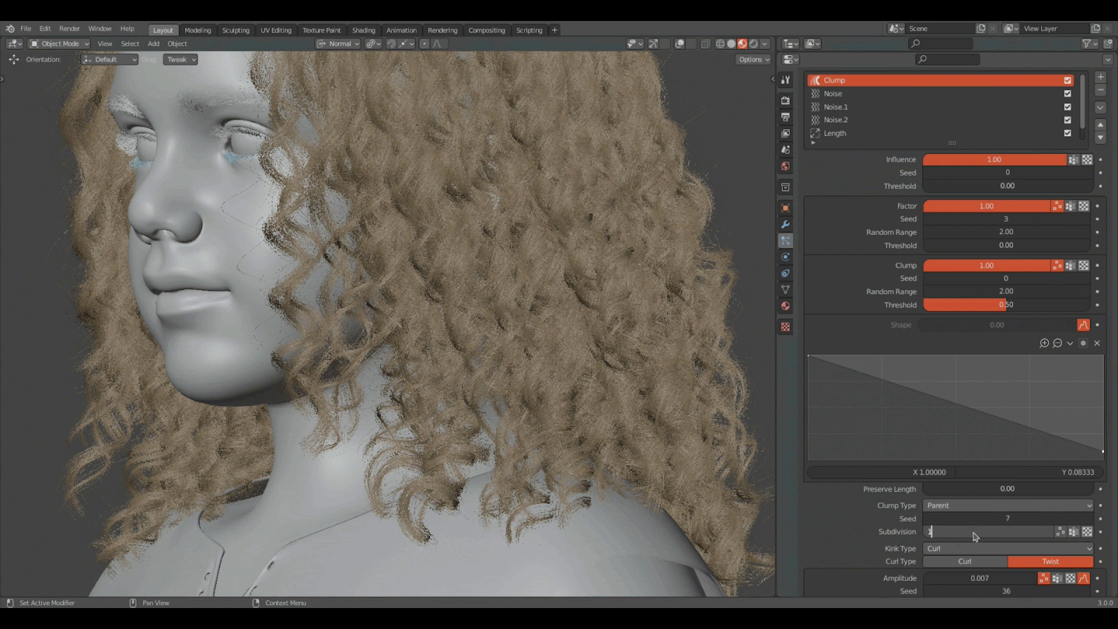
key("Return")
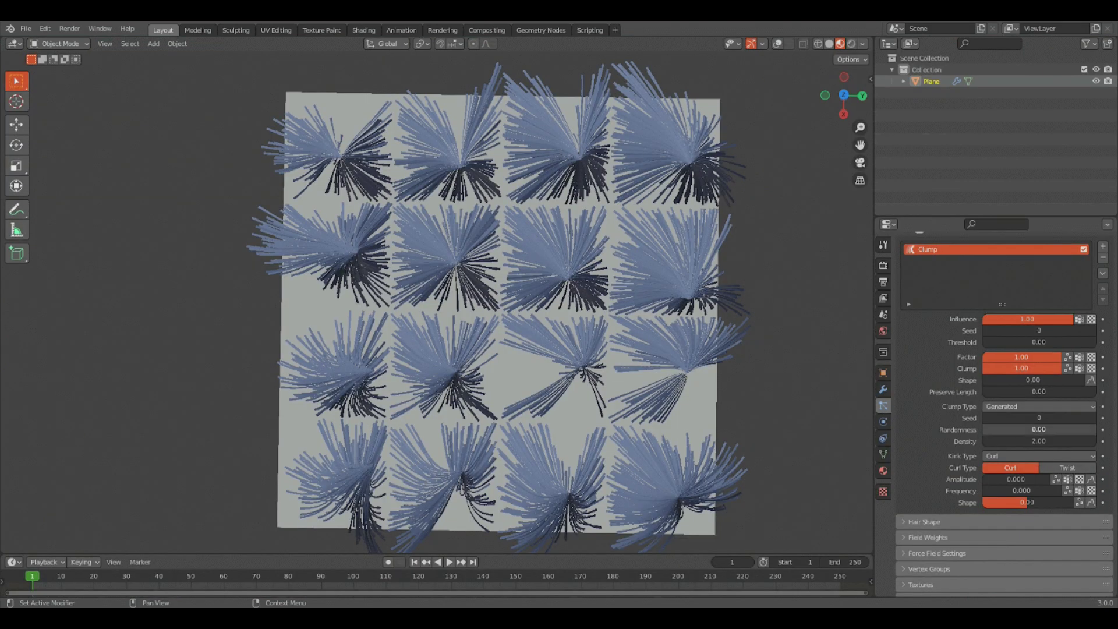
left_click_drag(1039, 429, 1097, 429)
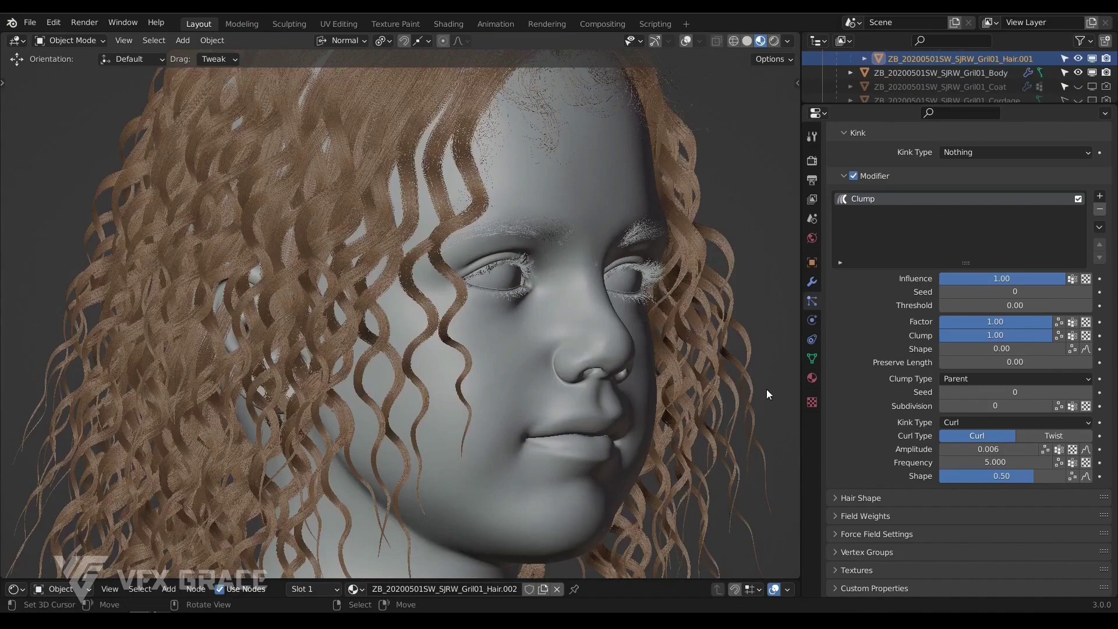
- Switch the curl type to Twist and reseed the amplitude randomization to 58
left_click(1053, 436)
scroll(422, 257, "up", 2)
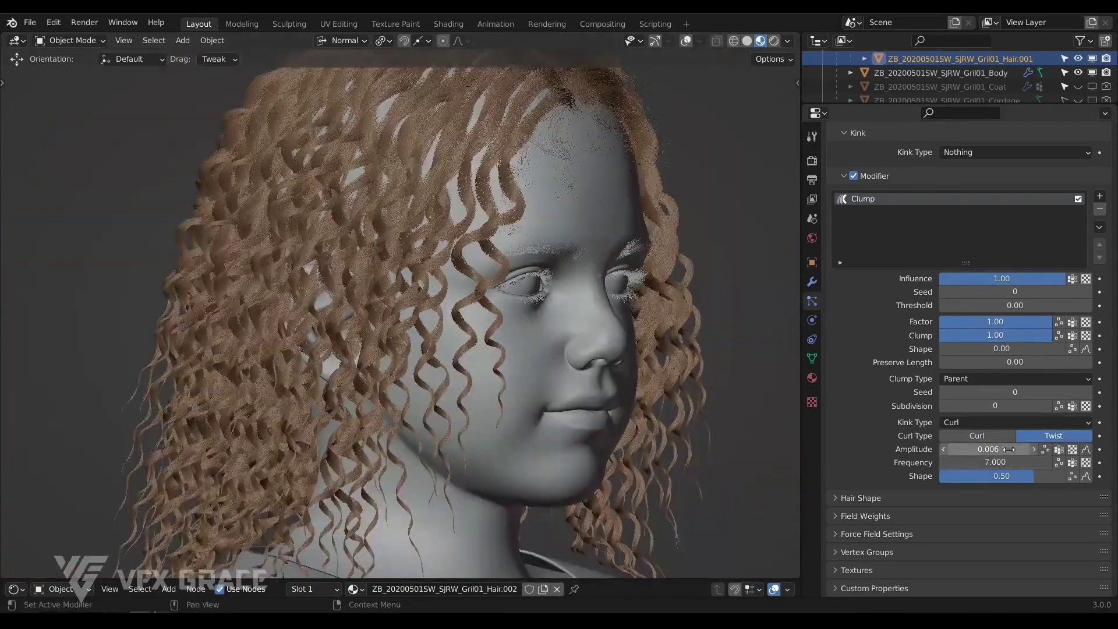
left_click(1046, 449)
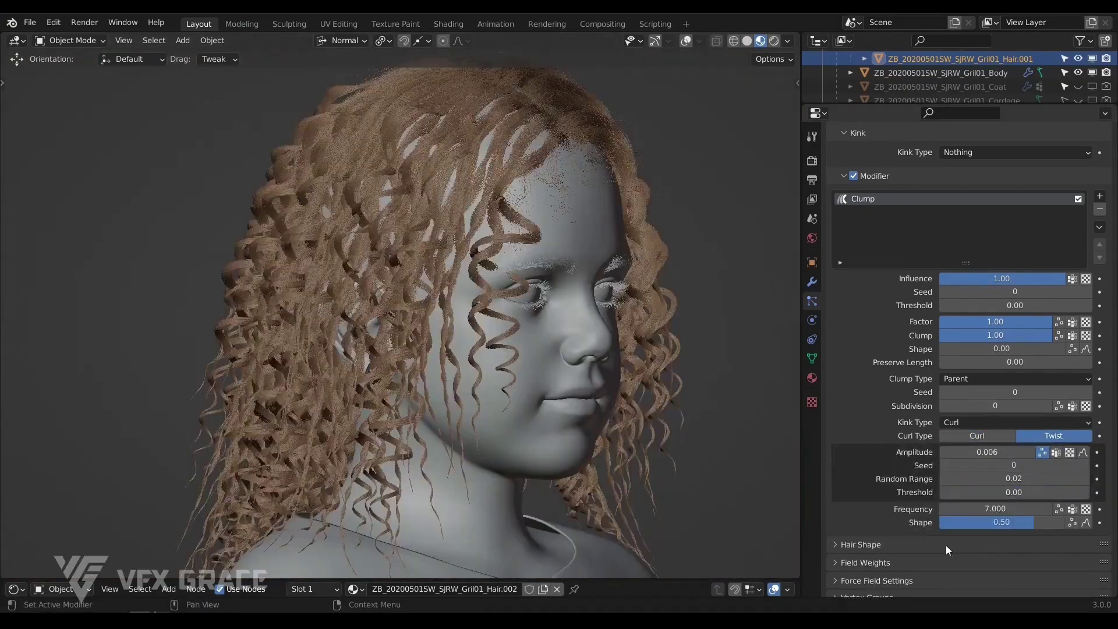
left_click_drag(990, 465, 1014, 465)
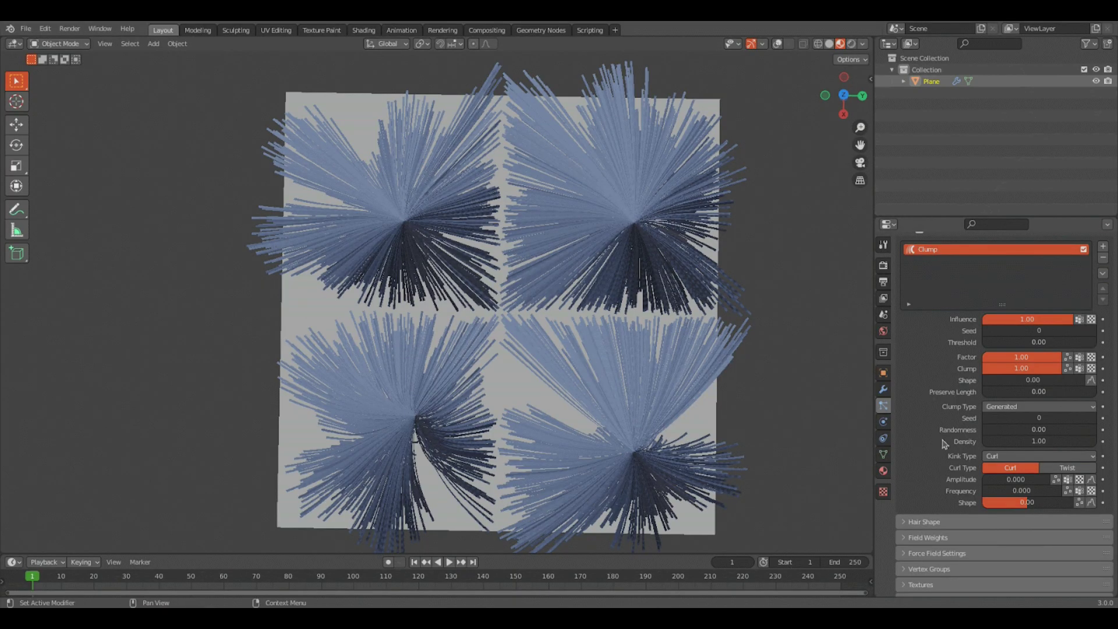
- Raise clump Density to about 1.96 and set the clump Threshold to 0
left_click_drag(1039, 441, 1063, 441)
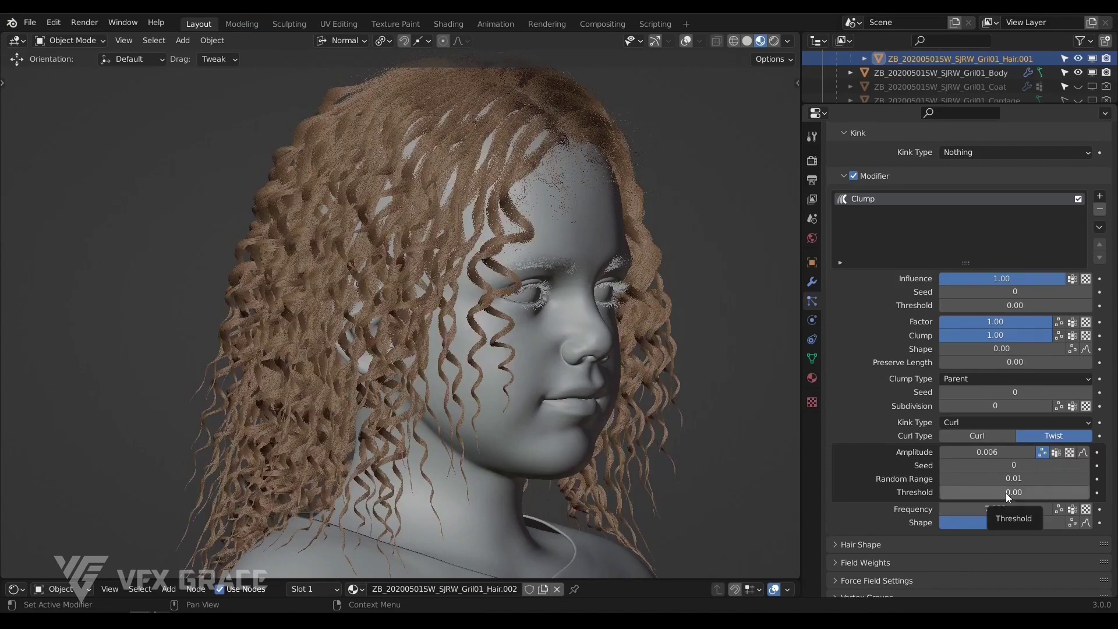
left_click(987, 492)
type("0")
key("Return")
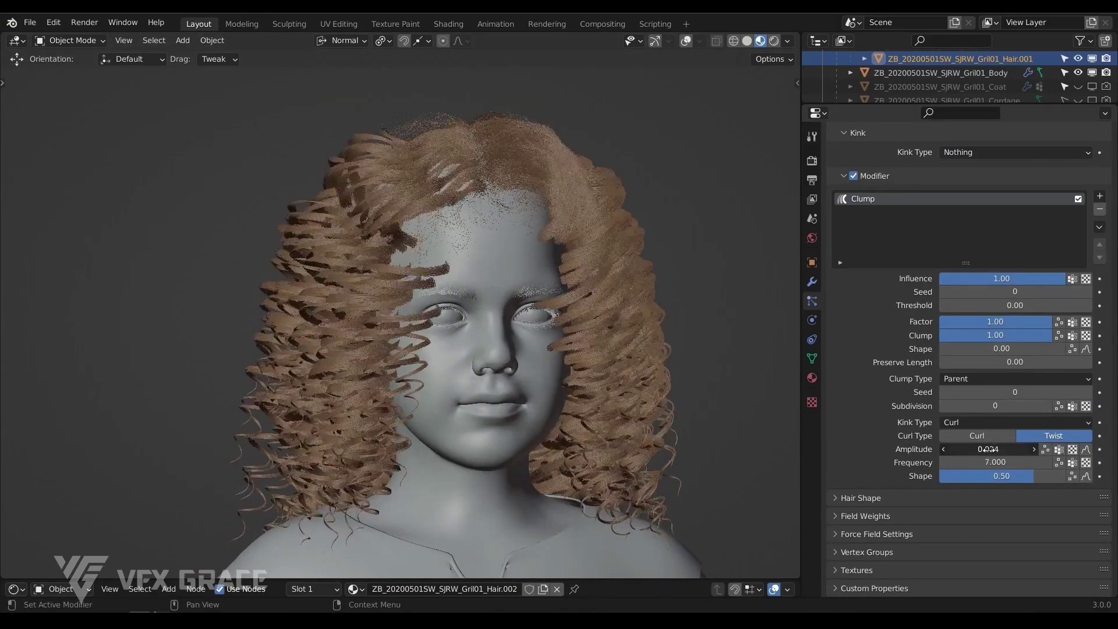
- Lower the curl Frequency to 5 and change the strand Seed to 11
middle_click_drag(443, 490, 225, 507)
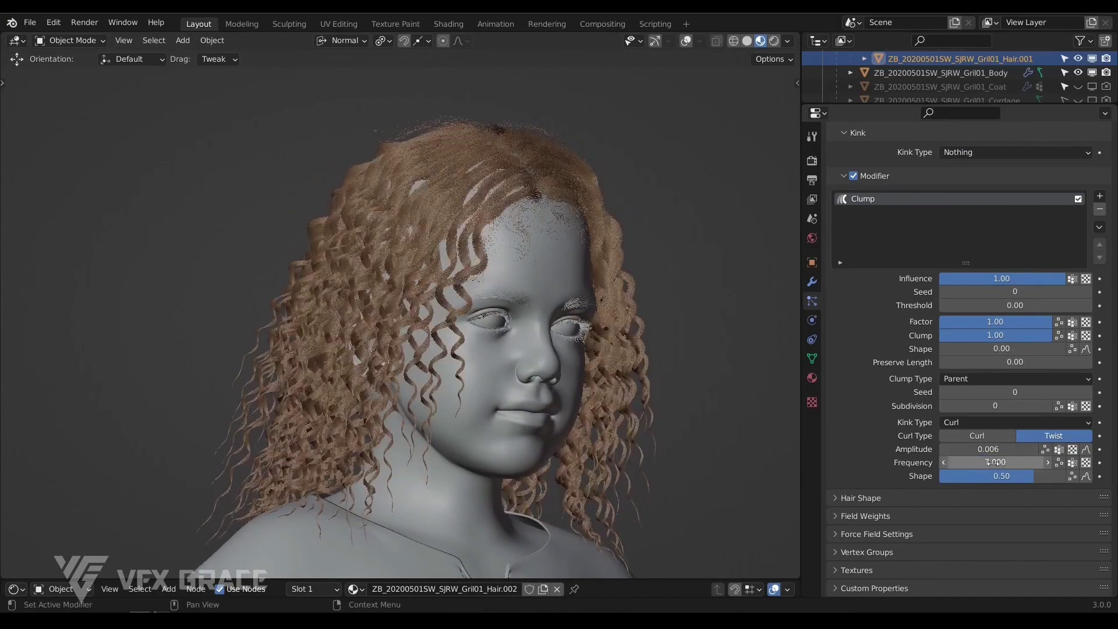
left_click(994, 462)
left_click_drag(988, 491, 1049, 491)
scroll(990, 483, "down", 1)
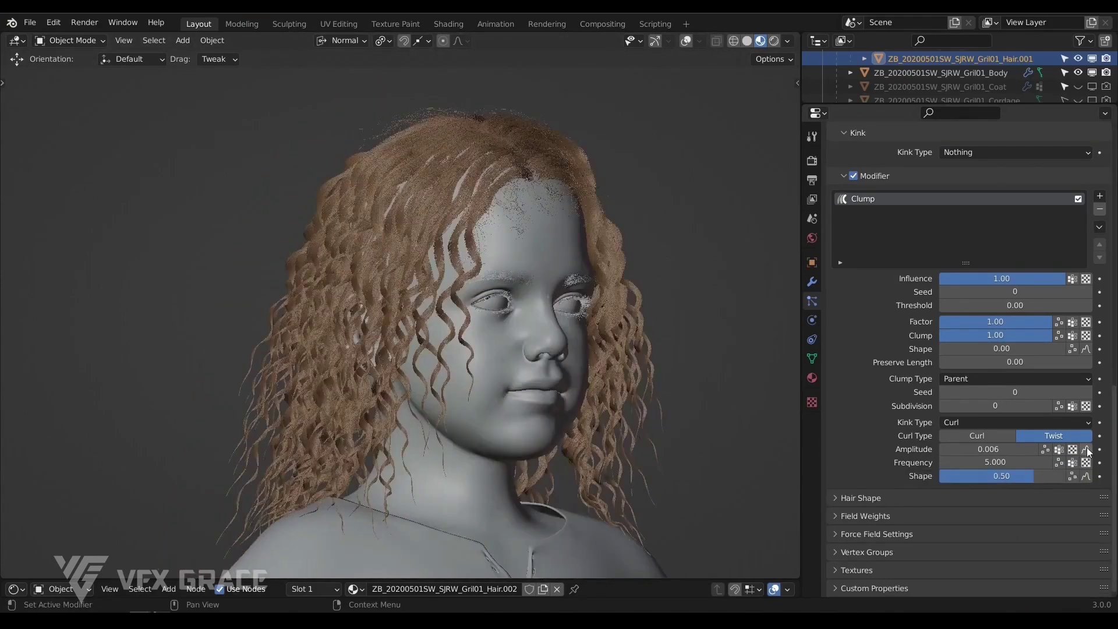
- Make curl Amplitude follow a curve, set clump Subdivision to 1, and select the stored hair group
left_click(1085, 425)
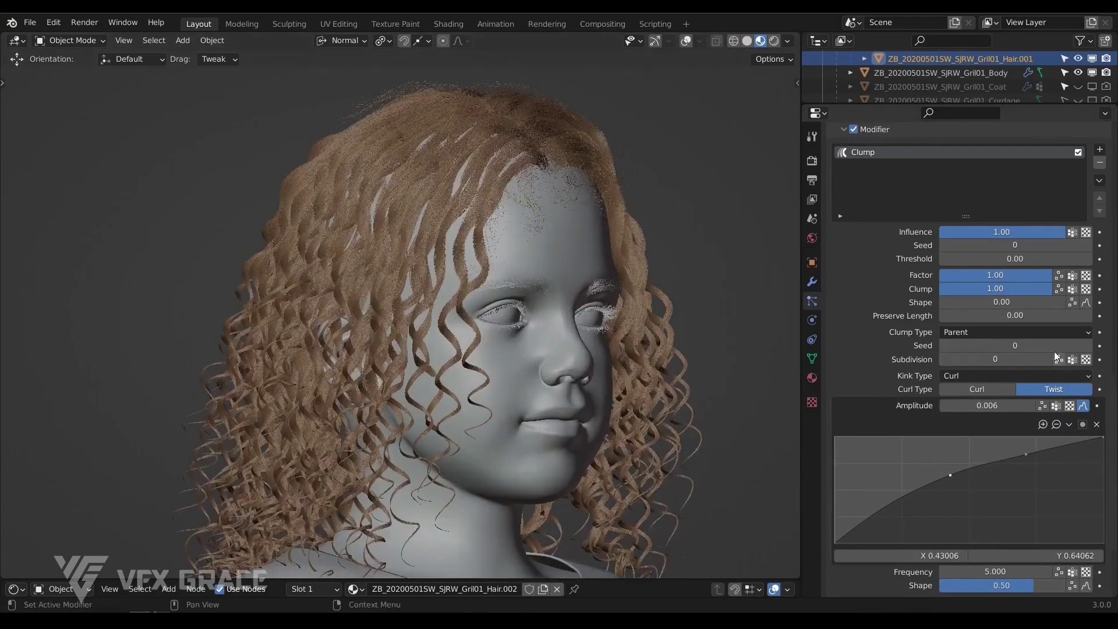
left_click(1052, 357)
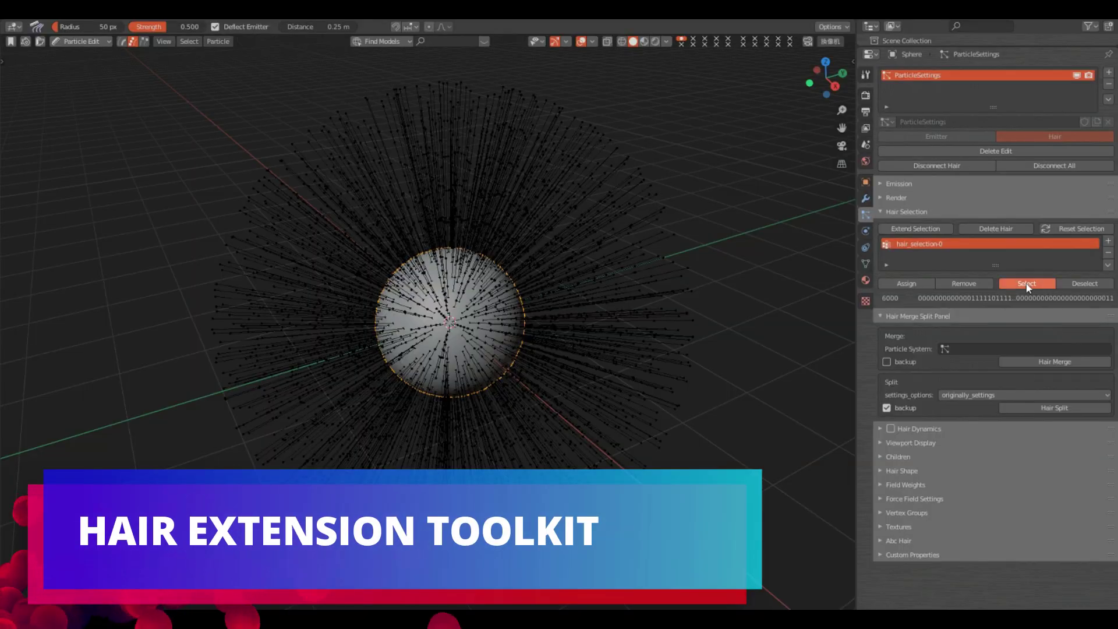
left_click(1027, 284)
key("shift+q")
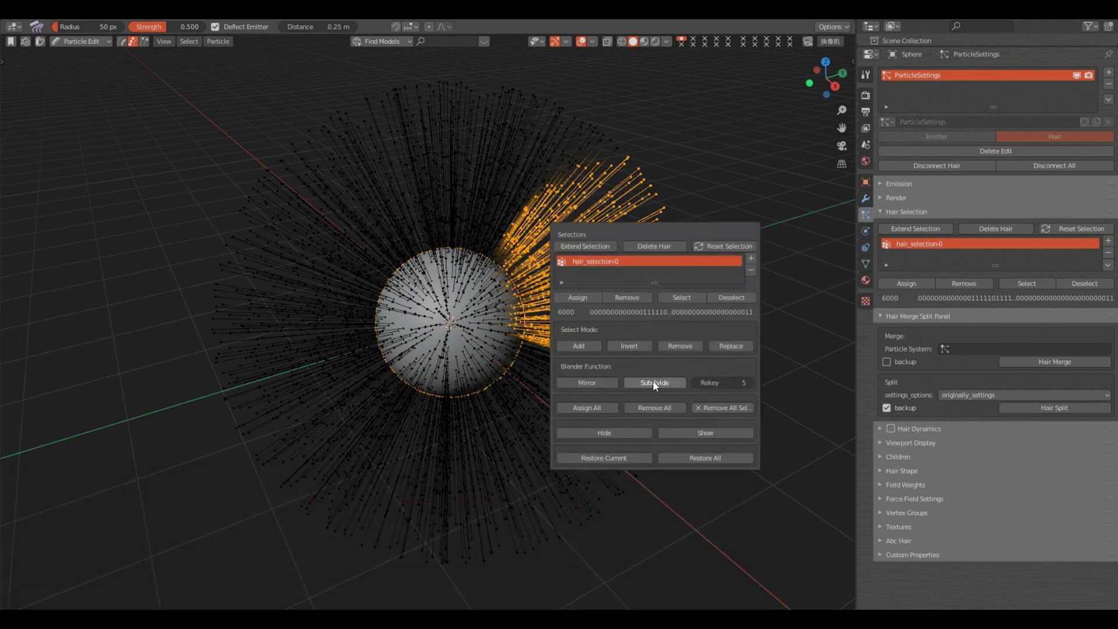
- Assign all hairs to the hair selection group and reselect the stored group
left_click(588, 408)
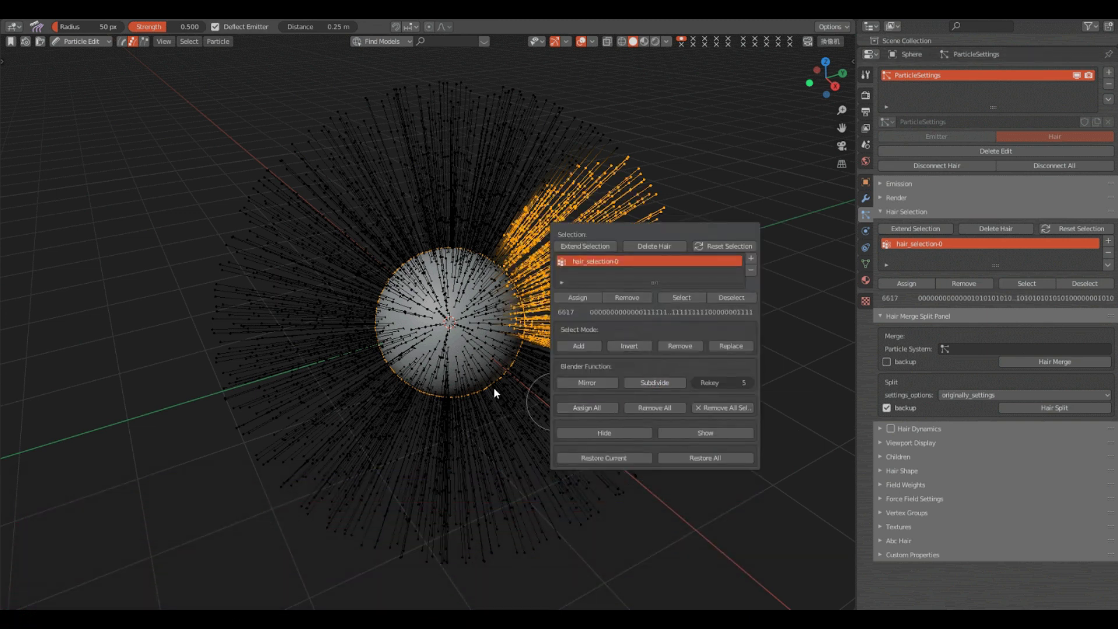
left_click(1026, 285)
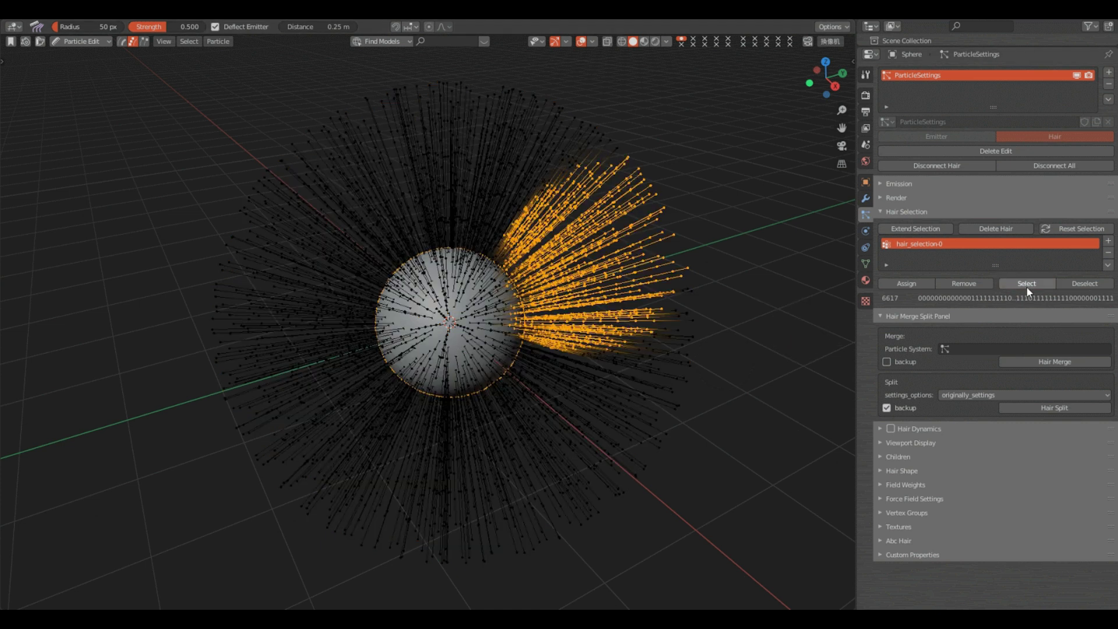
left_click(1030, 284)
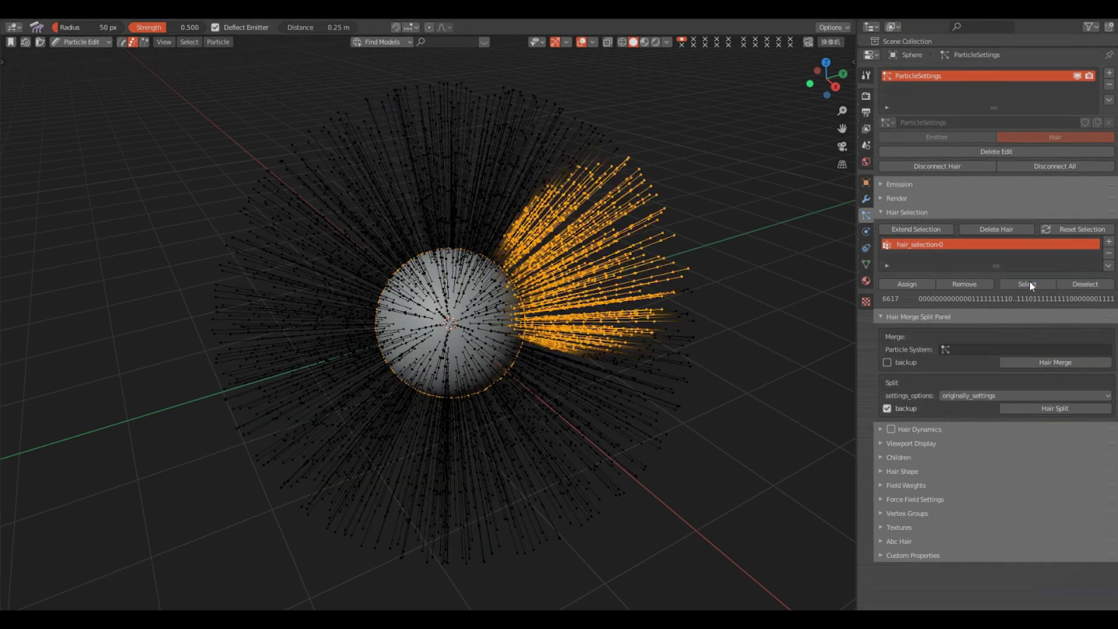
left_click(514, 240)
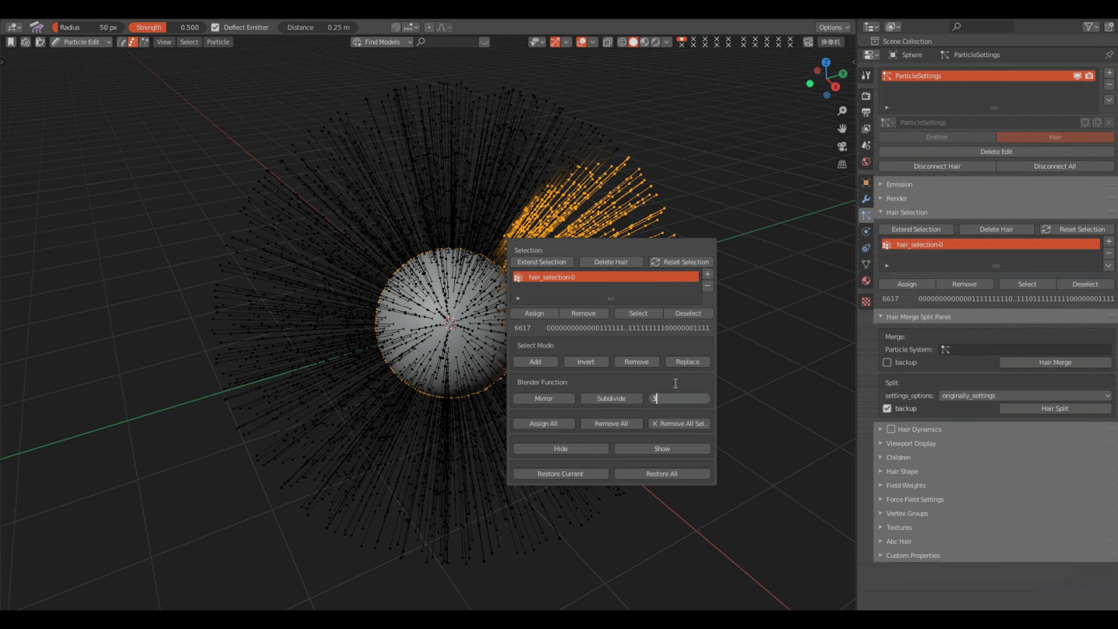
left_click(547, 423)
- Test clearing and reselecting the stored group, then delete the upper-right hairs, leaving 5052
key("alt+a")
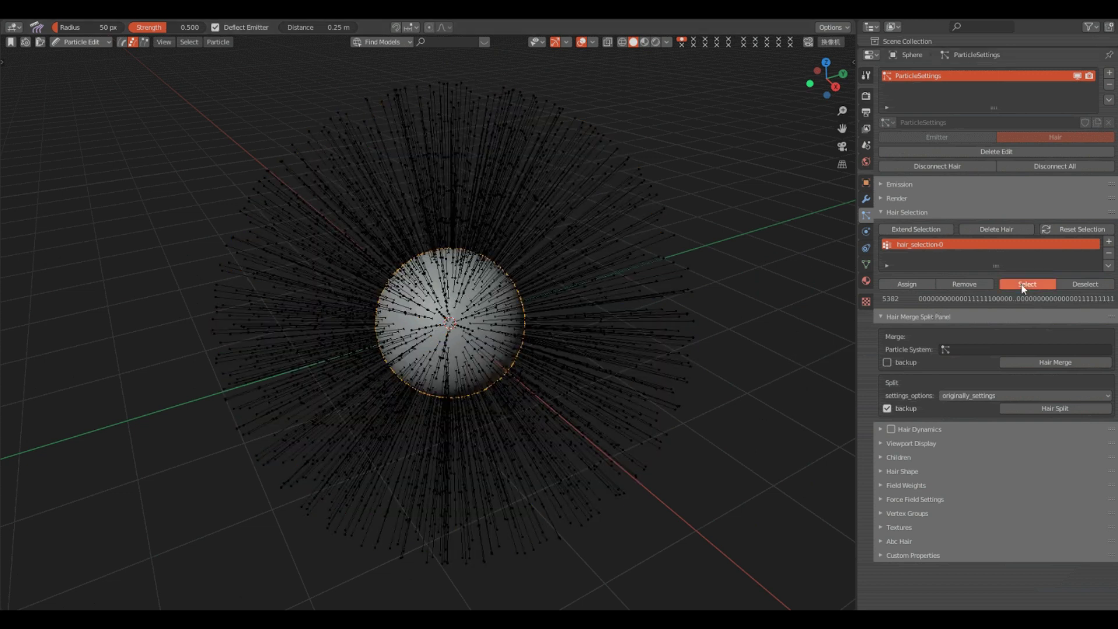
left_click(1025, 284)
key("alt+a")
left_click(1040, 285)
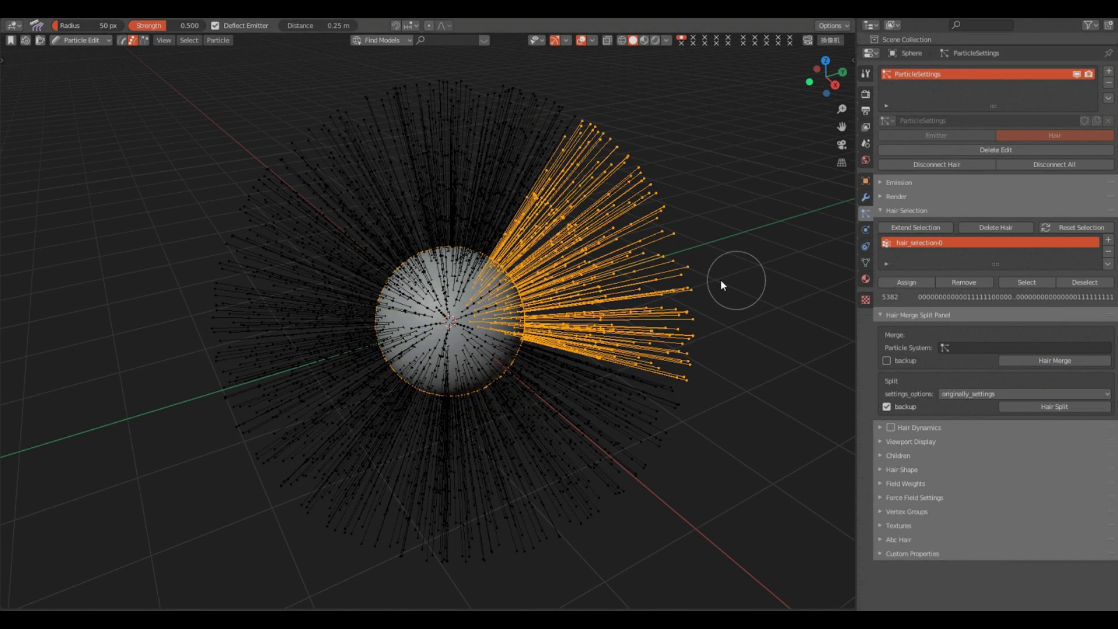
key("alt+a")
right_click_drag(575, 292, 595, 144, "ctrl")
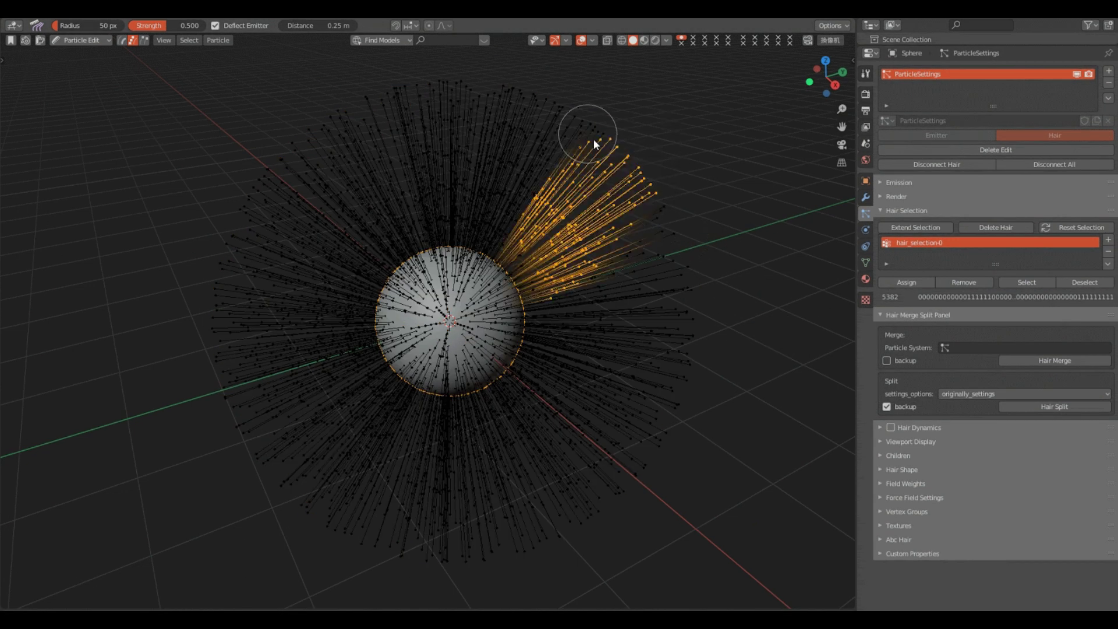
left_click(1001, 229)
- Split the selected right-side hairs into a new particle system, ParticleSettings.001
left_click(1018, 283)
left_click(1055, 406)
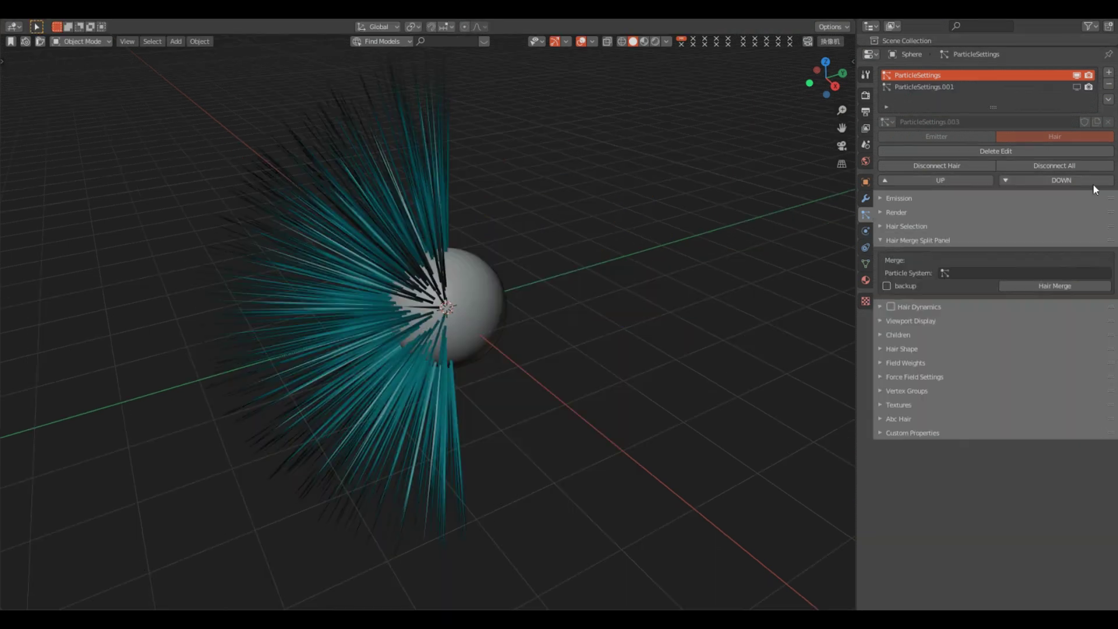
left_click(1077, 87)
left_click(1077, 87)
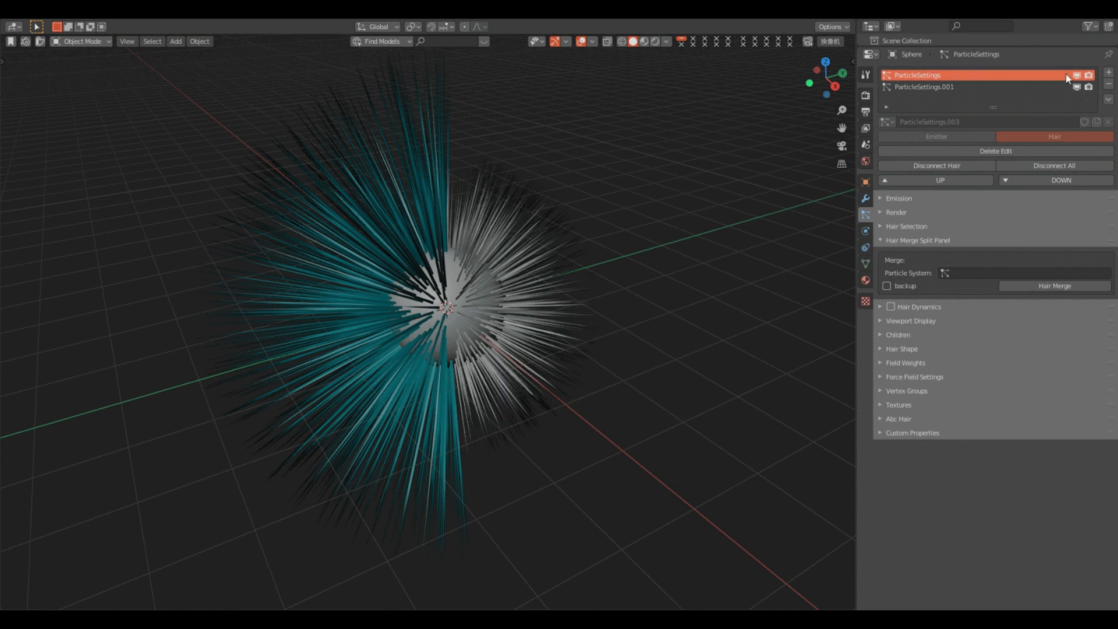
- Merge ParticleSettings.001 back into the original hair particle system
left_click(1014, 273)
left_click(1017, 303)
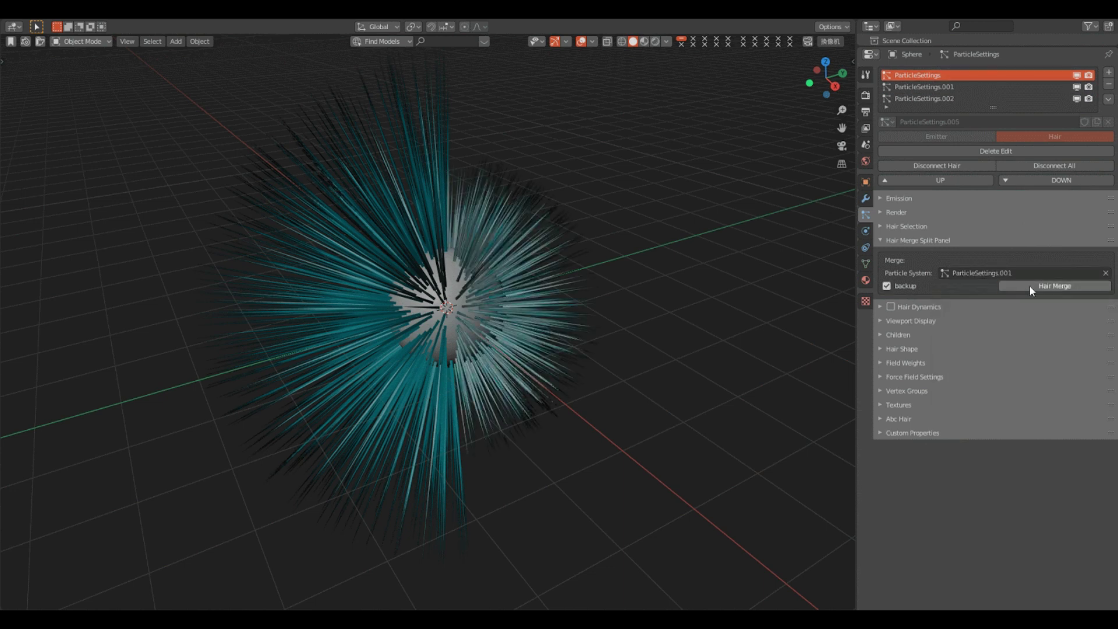
left_click(1080, 98)
left_click(1078, 86)
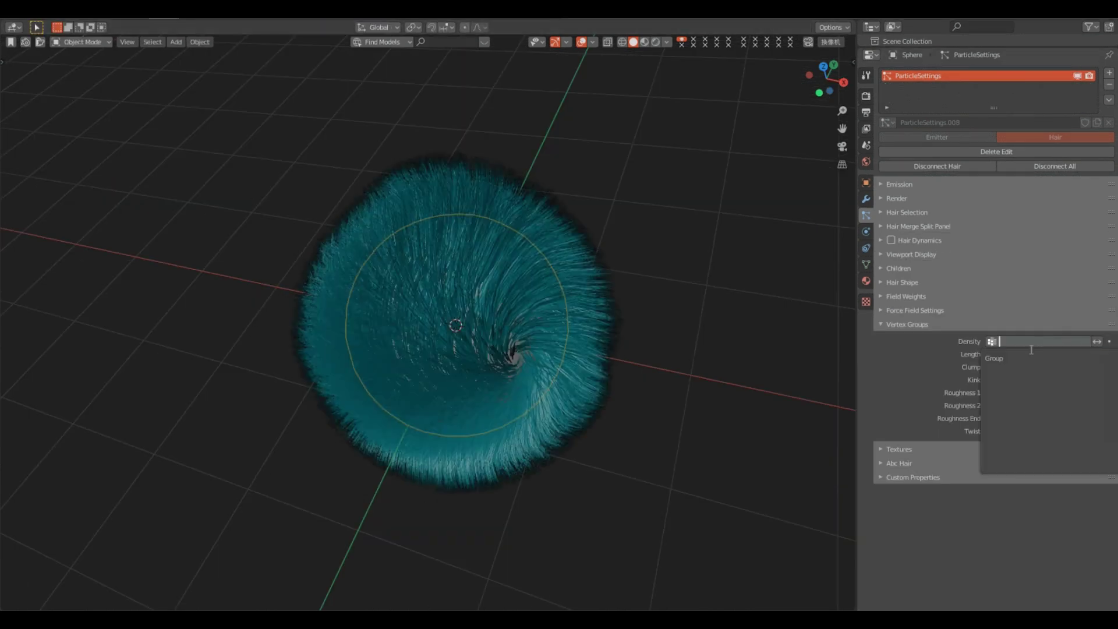
- Use the Group vertex group for hair density and remove unwanted hair in Particle Edit
left_click(1010, 354)
key("n")
key("ctrl+Tab")
left_click(442, 343)
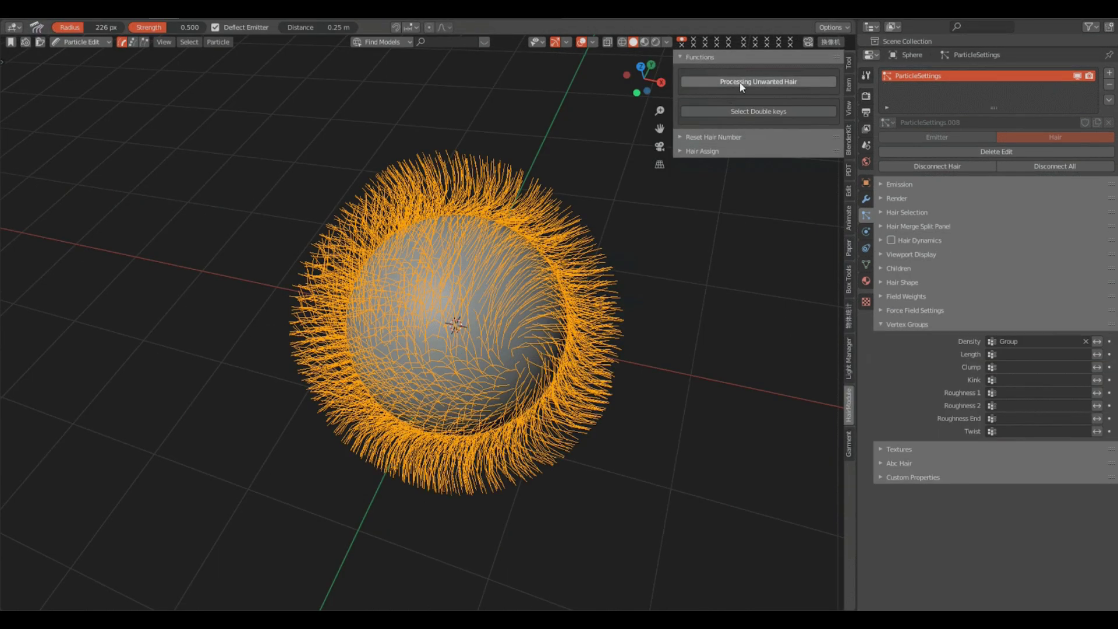
left_click(807, 126)
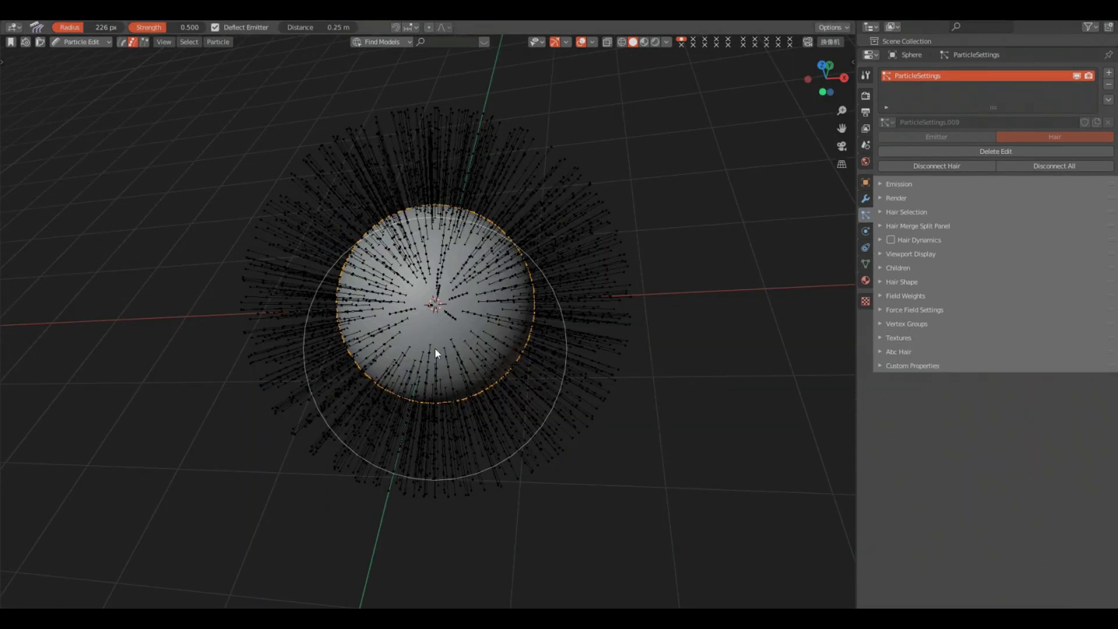
- Select double keys with threshold 0.0010 and move Hair_A and Hair_B up the hair list
key("a")
key("n")
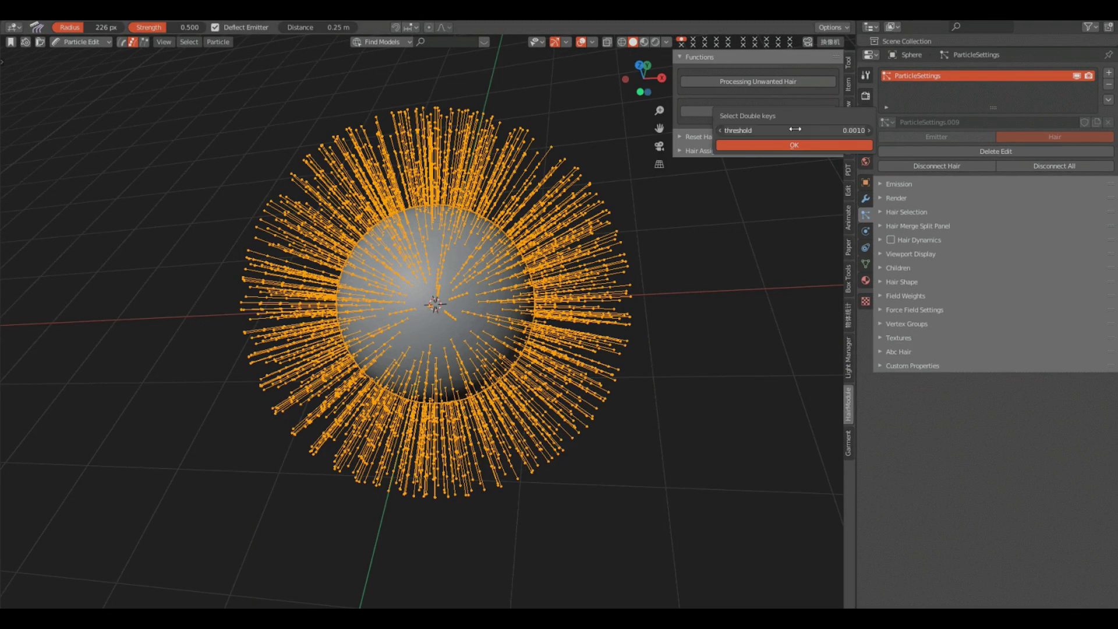
left_click(794, 145)
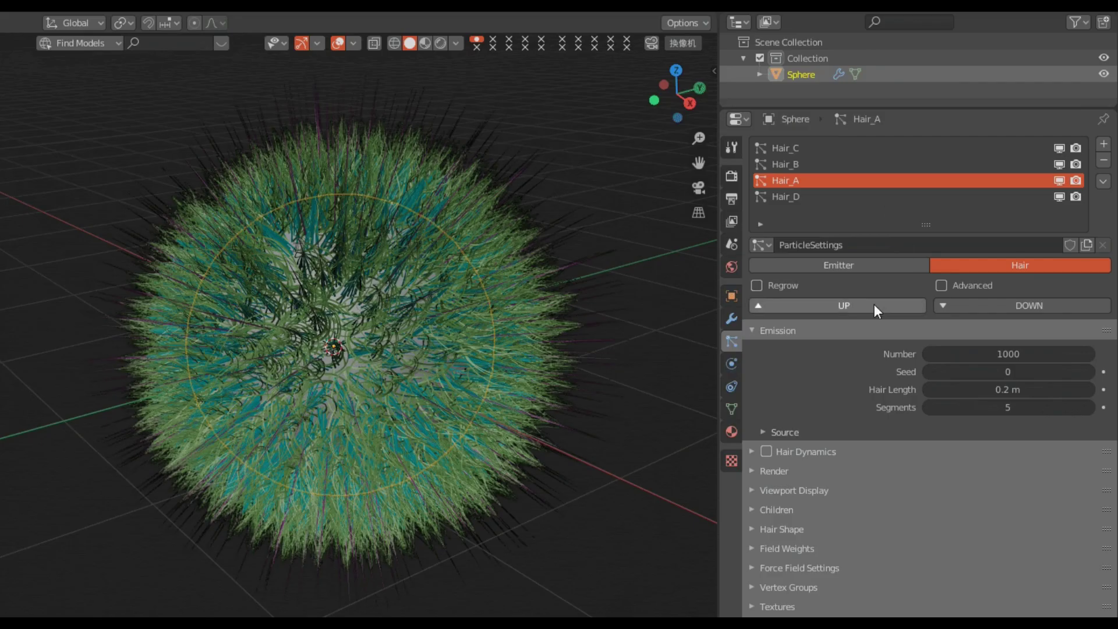
left_click(875, 304)
left_click(875, 304)
left_click(794, 180)
left_click(879, 307)
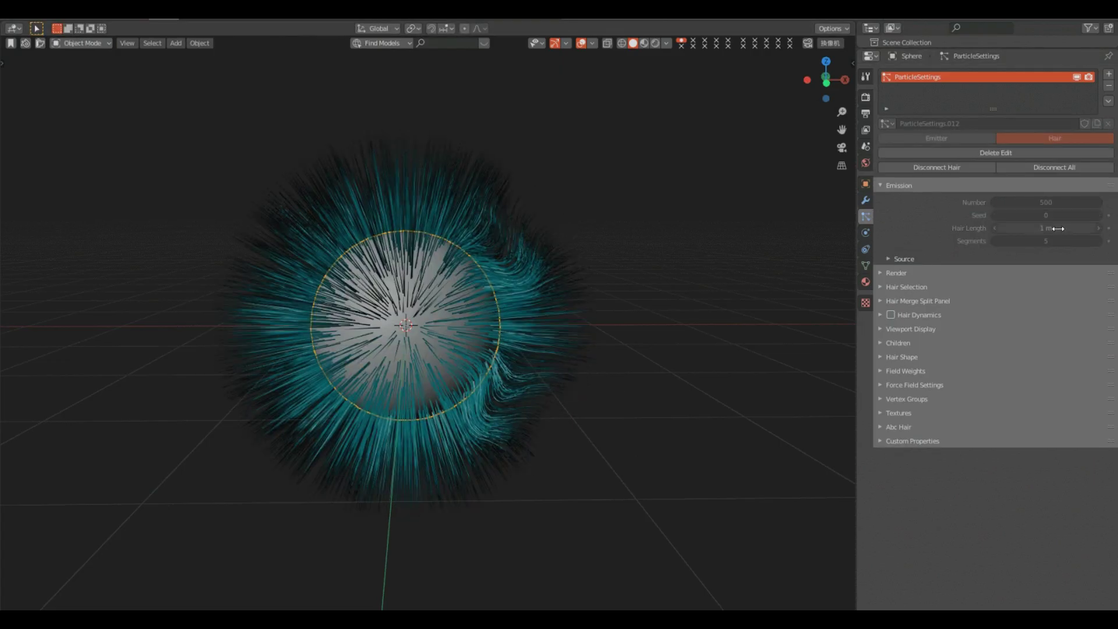
- Reset the sphere's hair to 500 strands with a Hair Length of 1.00
key("n")
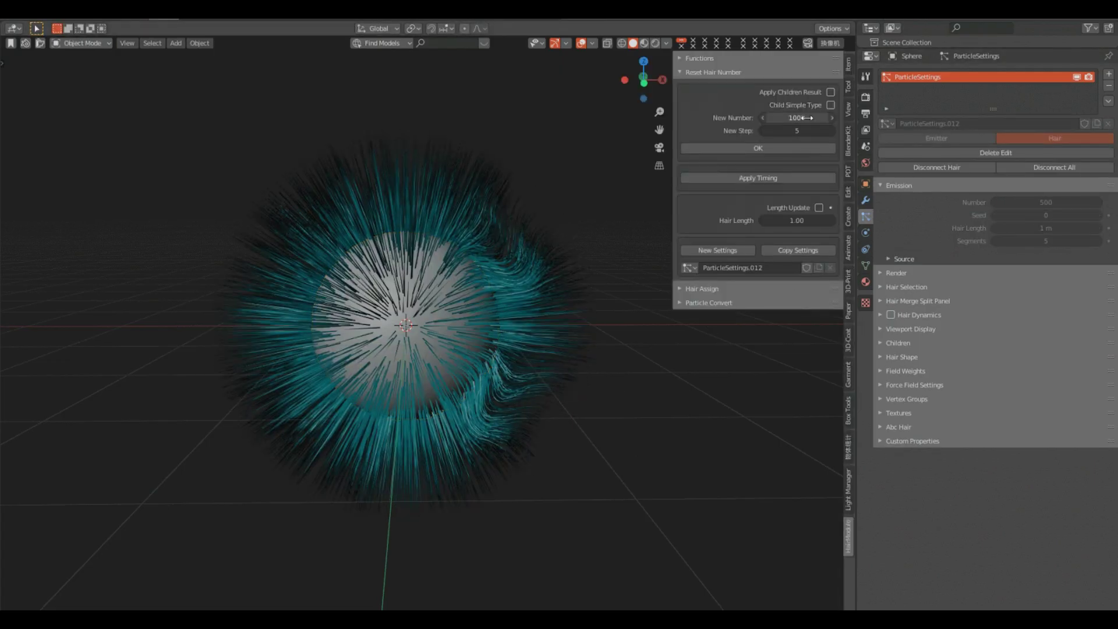
left_click(751, 148)
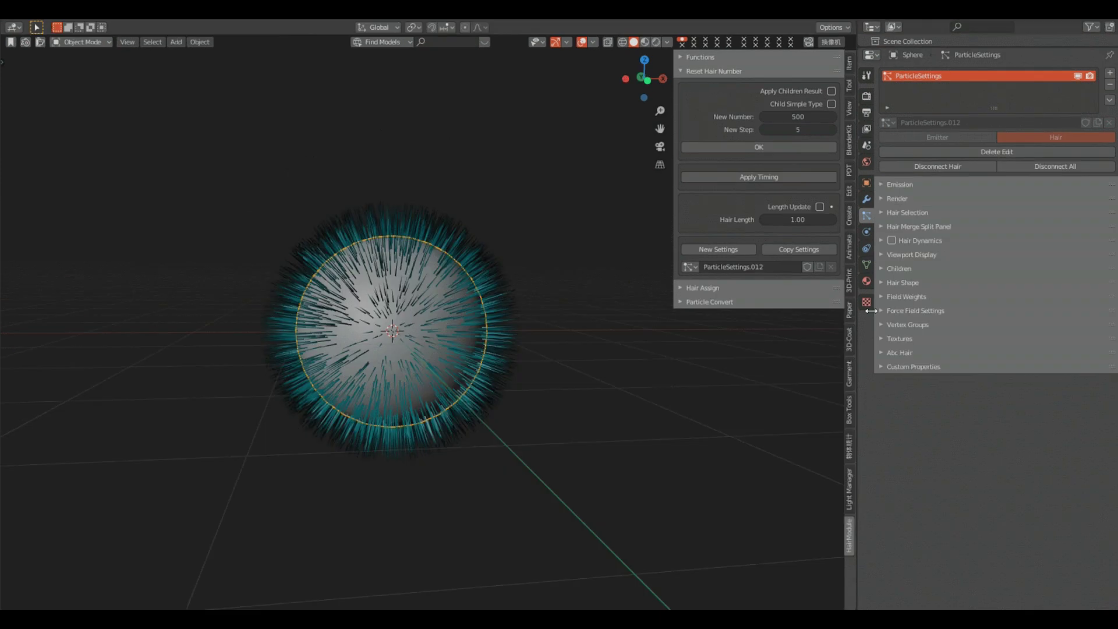
key("Return")
- Bring up Hair Assign in Particle Edit for the sphere's hair and edit its Root value
key("ctrl+Tab")
scroll(408, 329, "down", 2)
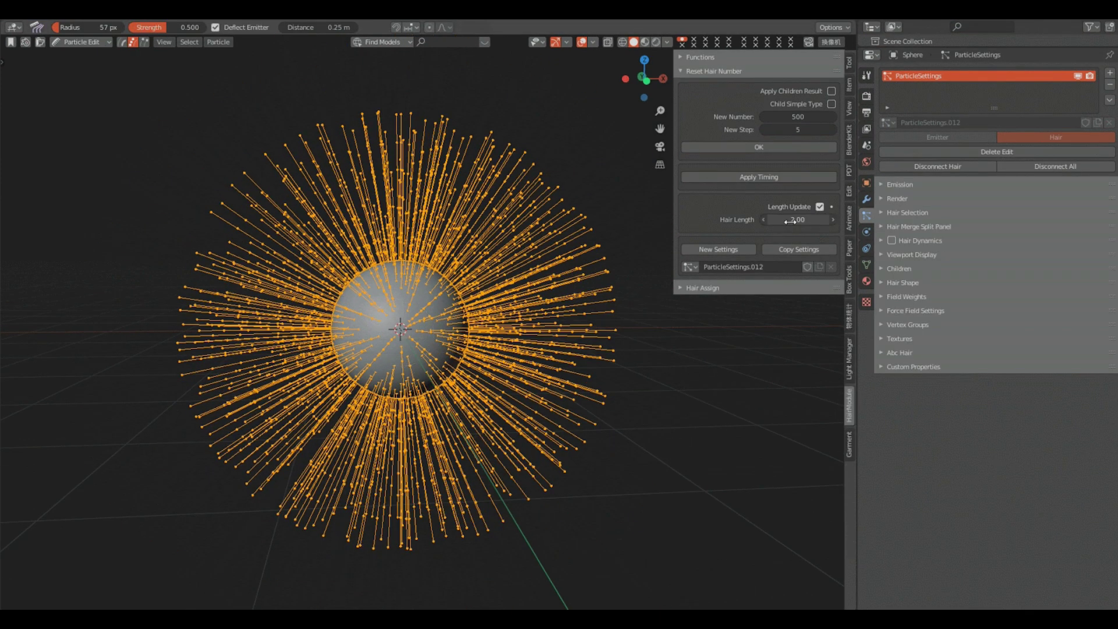
key("ctrl+Tab")
key("ctrl+Tab")
key("ctrl+Tab")
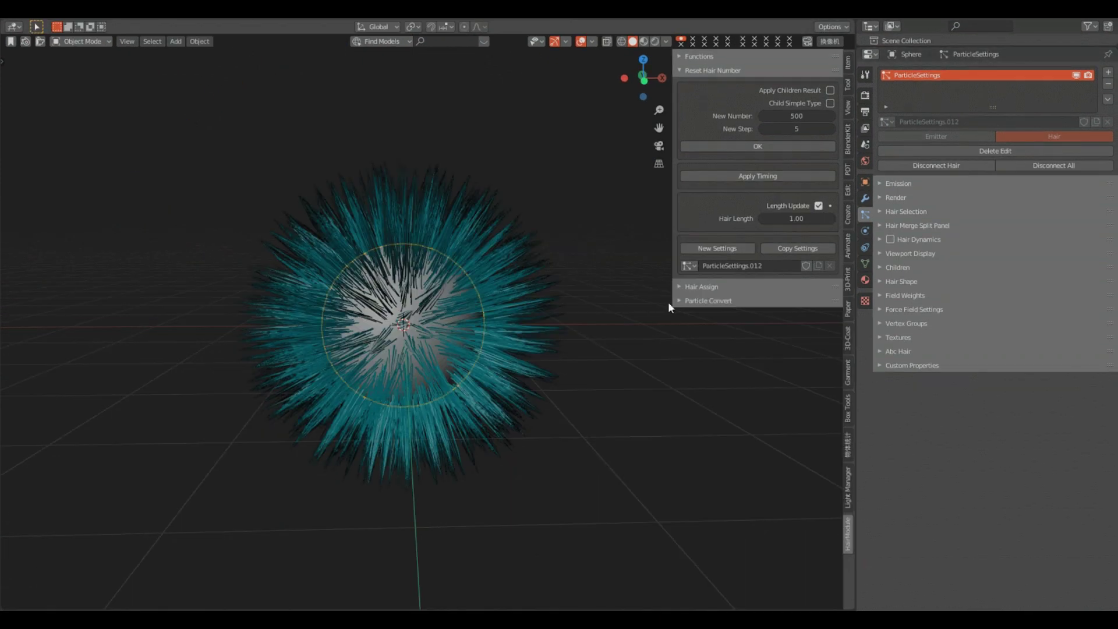
left_click(691, 266)
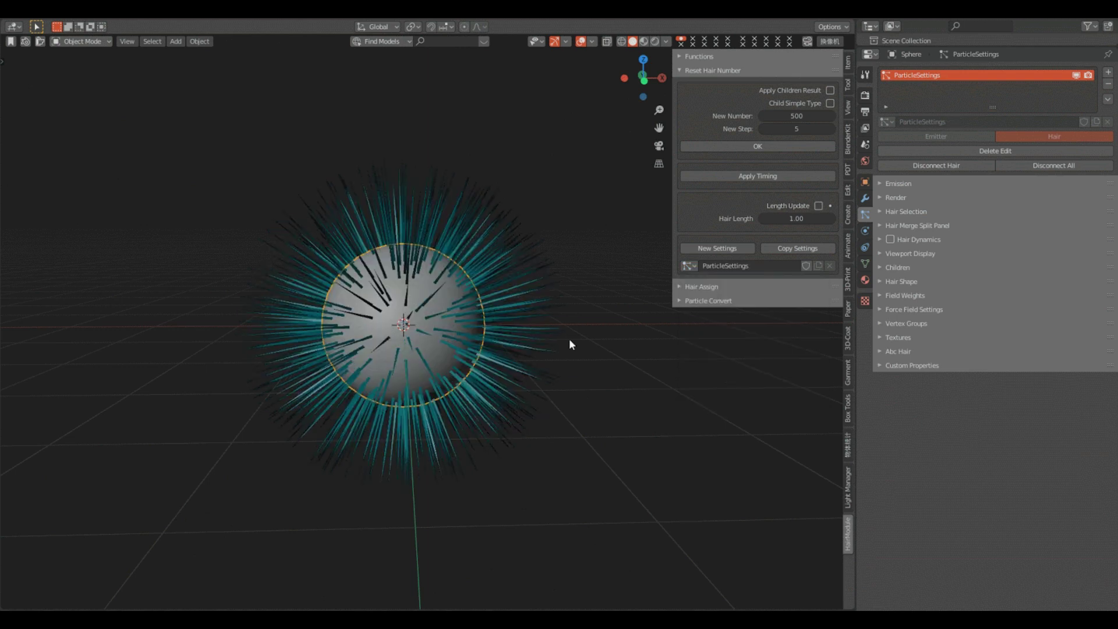
key("ctrl+Tab")
left_click(741, 139)
- Set Hair Assign Root to 0 and Tip to 2, then add a blank grease pencil object
type("0")
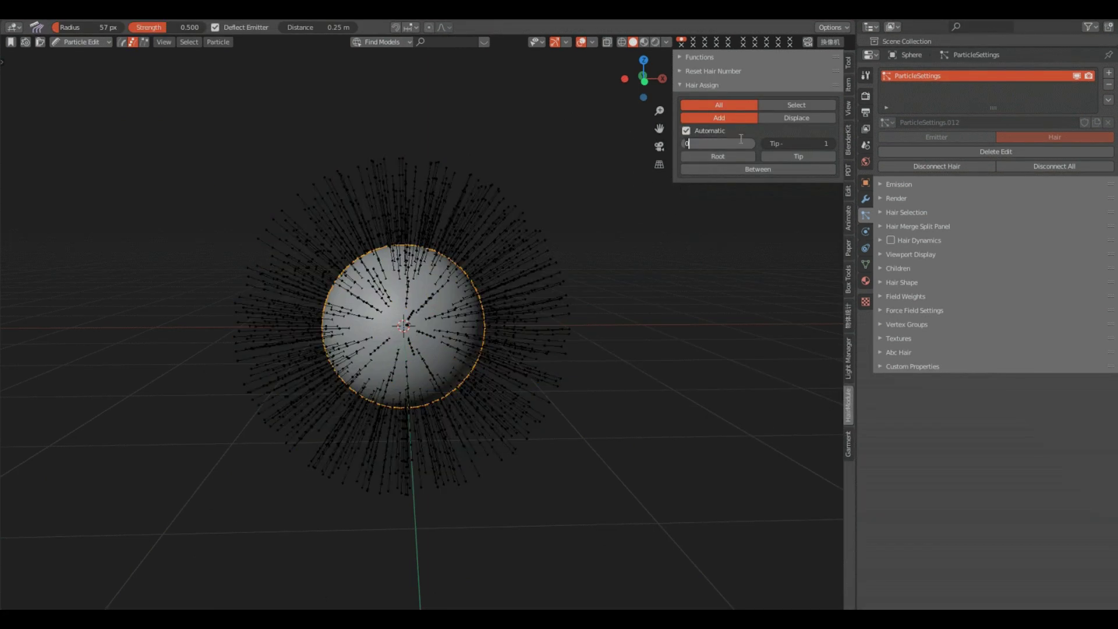
left_click(833, 145)
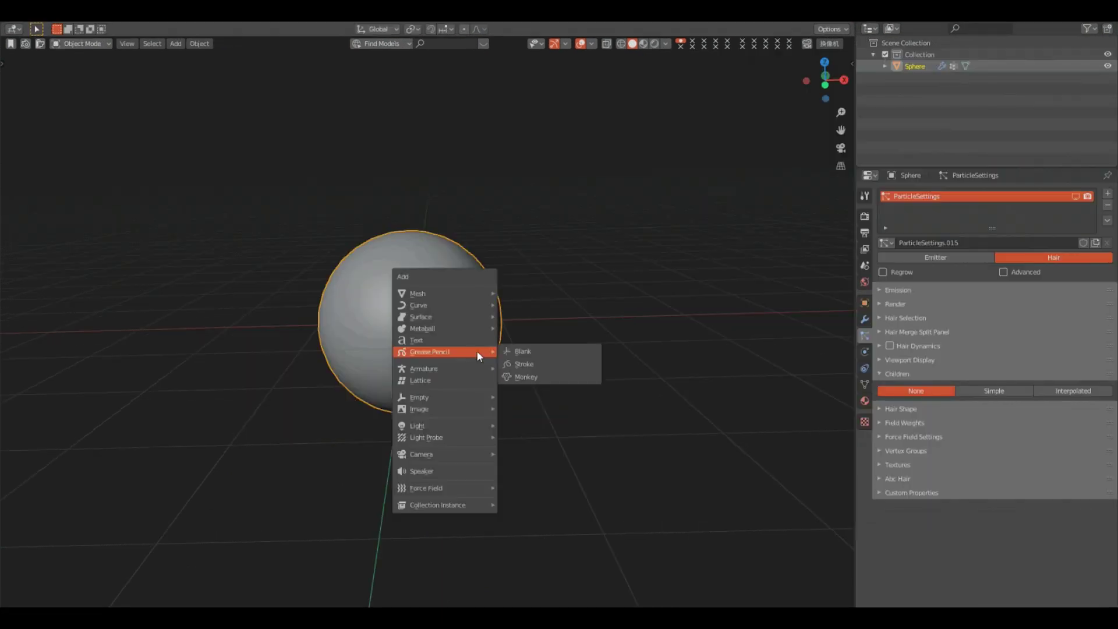
left_click(519, 352)
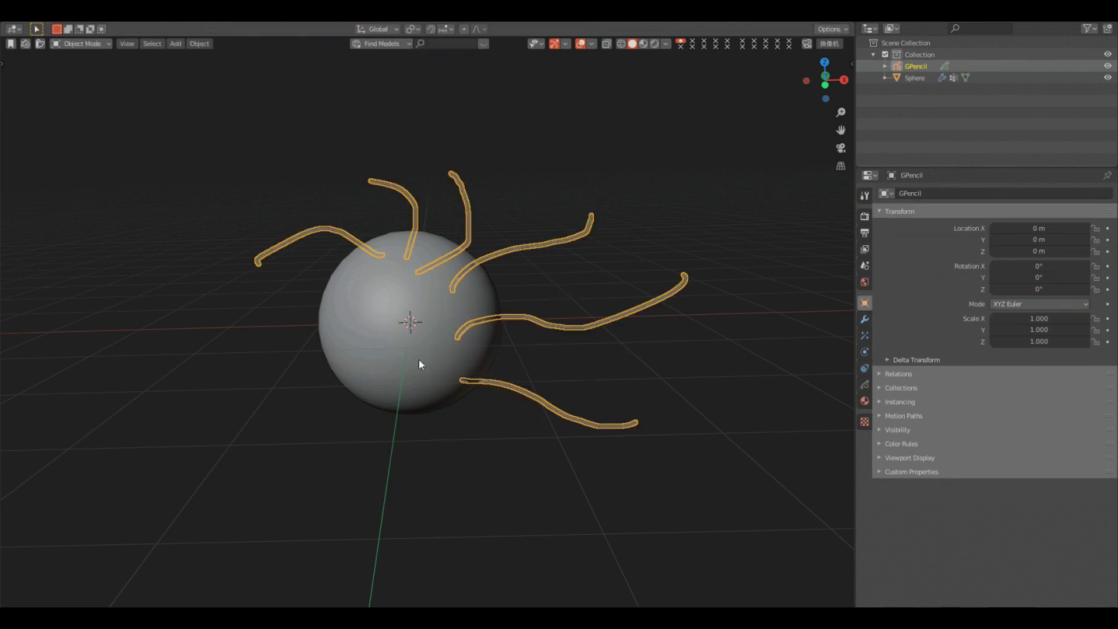
- Convert the drawn grease pencil hair strokes into a Bezier curve
left_click(199, 44)
mouse_move(248, 342)
left_click(326, 350)
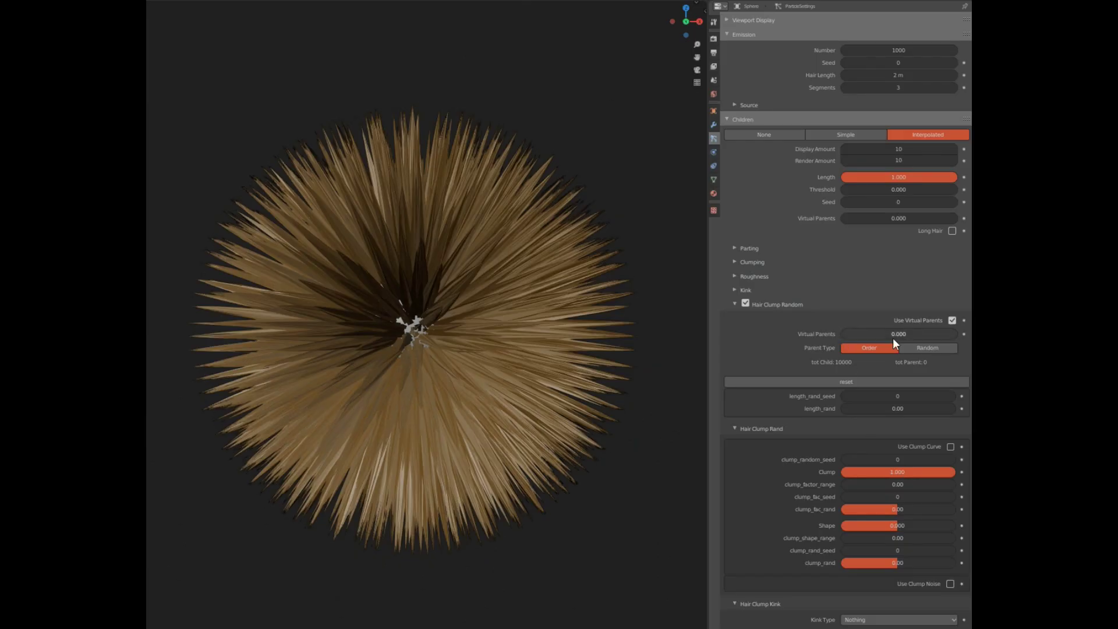
- Randomize hair clumping into spiky tufts, reset it, then randomize clump noise seed and amount
left_click_drag(893, 334, 848, 334)
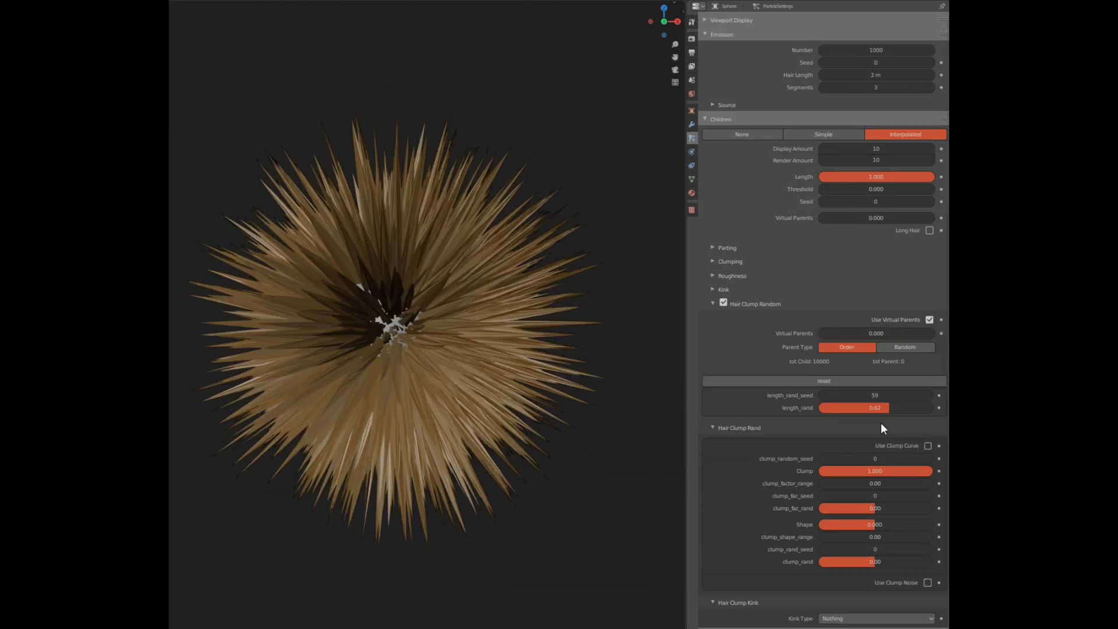
left_click(852, 382)
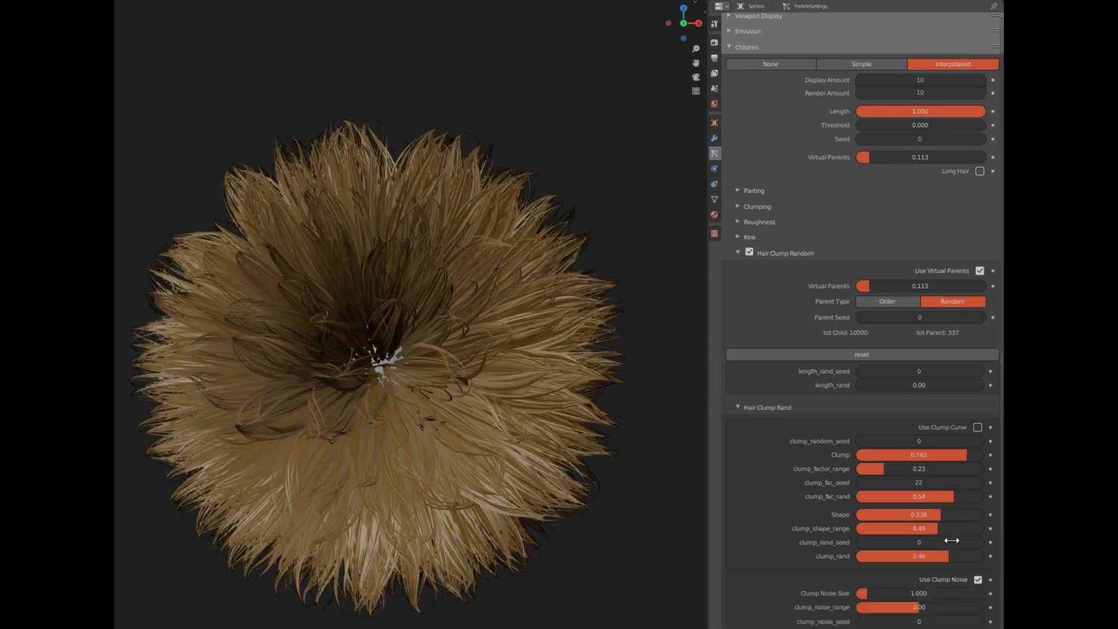
scroll(920, 573, "down", 2)
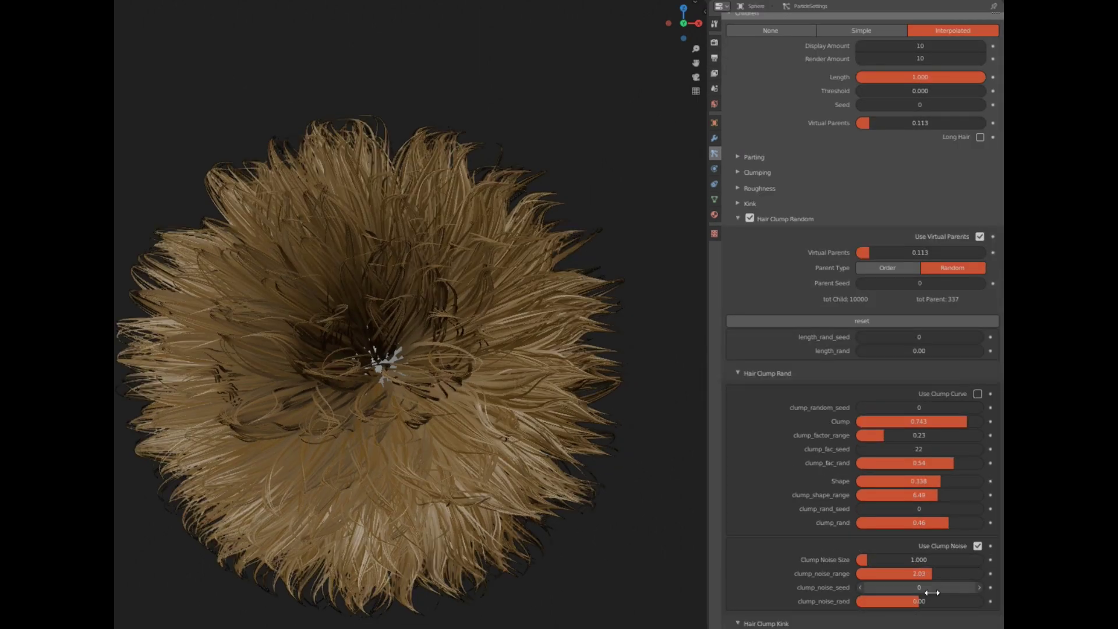
left_click_drag(919, 588, 898, 601)
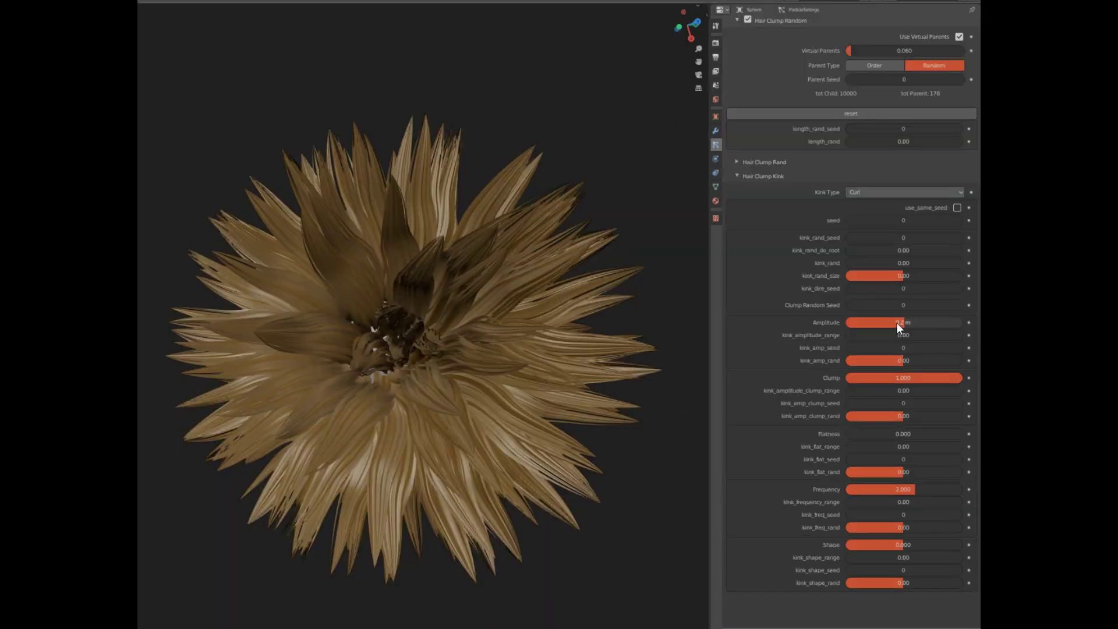
- Randomize the curl kink amplitude, flatness, size, direction and seeds
left_click_drag(900, 334, 943, 348)
left_click_drag(904, 434, 912, 472)
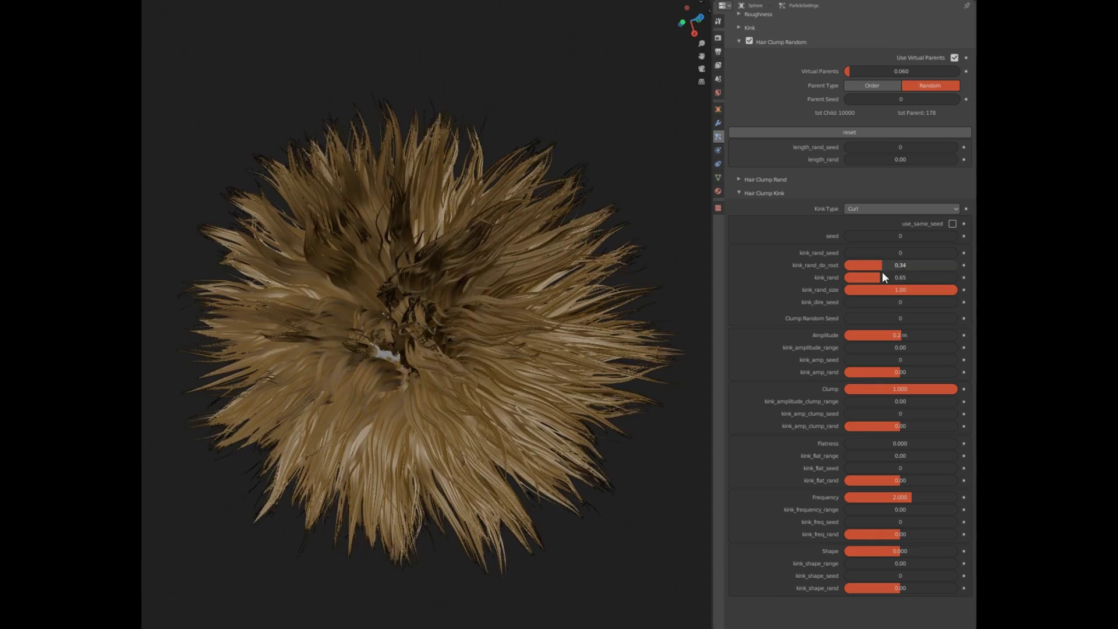
left_click_drag(885, 290, 859, 290)
left_click_drag(934, 302, 985, 302)
left_click_drag(900, 253, 926, 253)
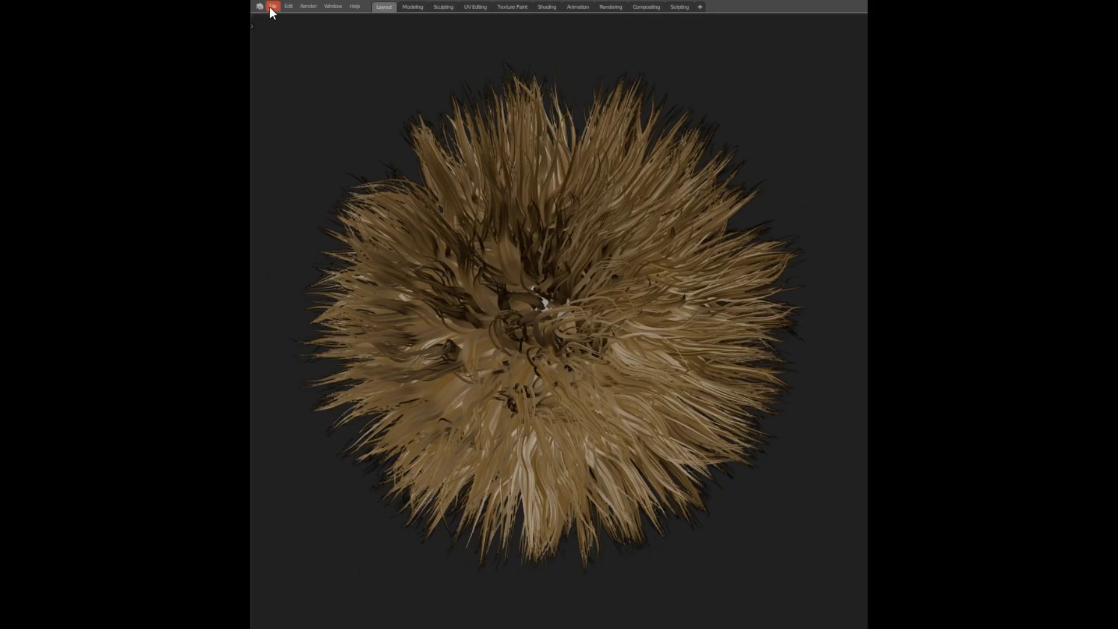
left_click(272, 6)
- Pick the HairClump Alembic export format, then render the sphere's hair as ellipsoid object copies
mouse_move(313, 189)
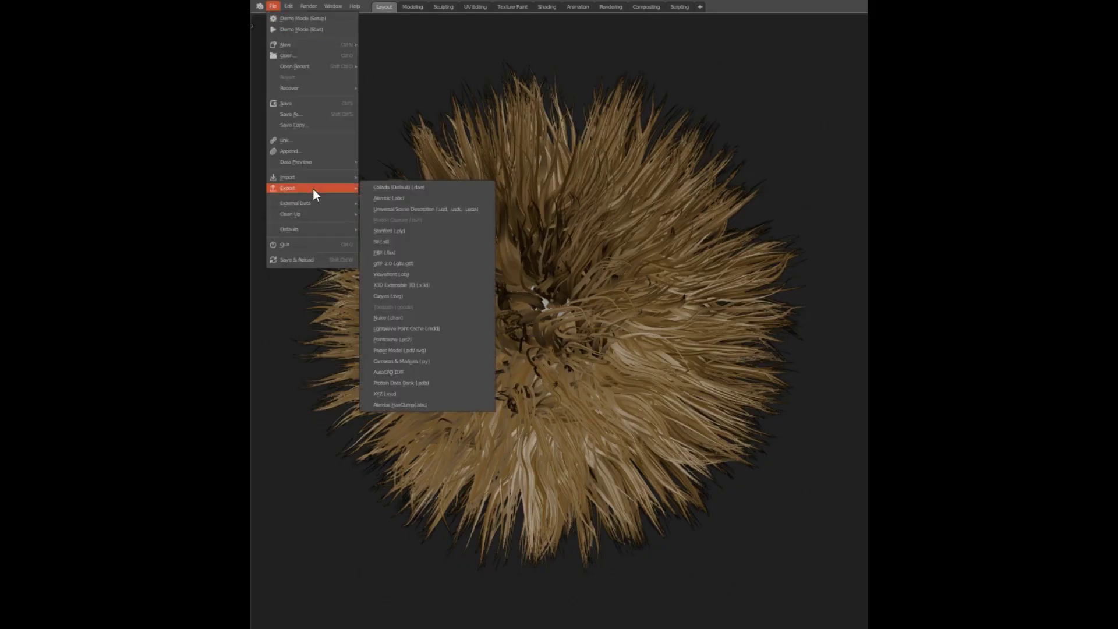
left_click(431, 408)
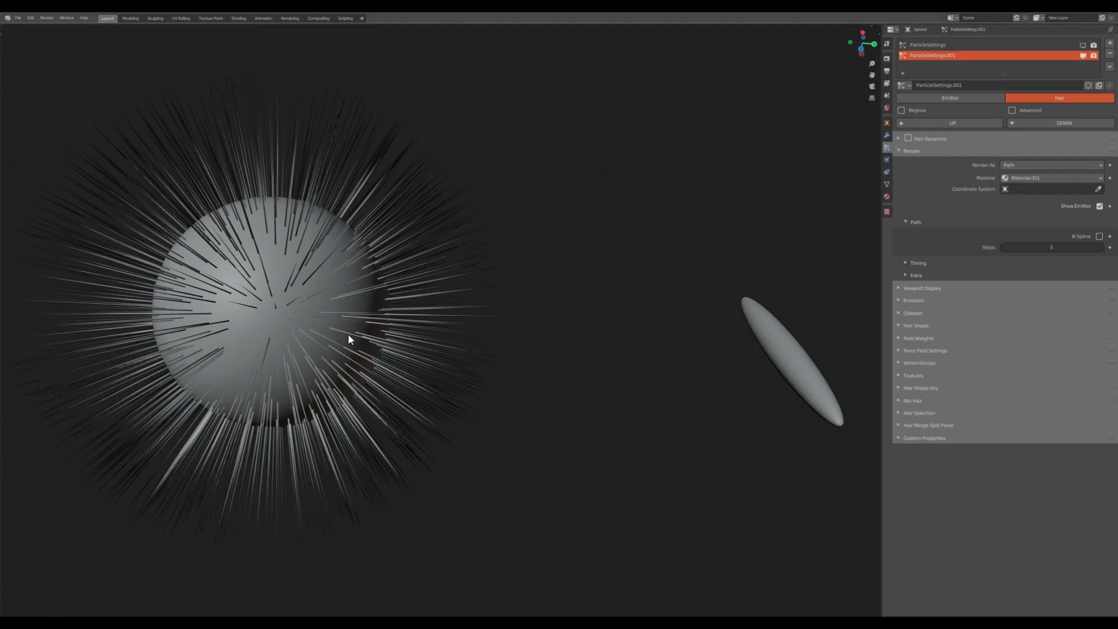
left_click(1025, 199)
left_click(745, 318)
middle_click_drag(814, 420, 95, 104)
left_click(274, 282)
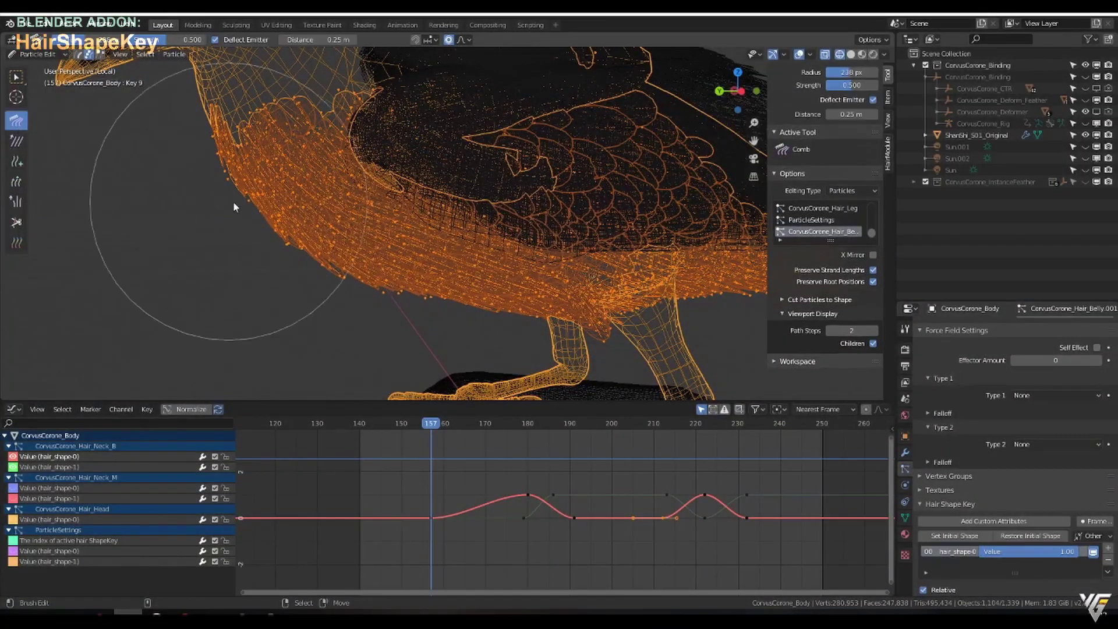
- Comb the chest hair down onto the belly in wireframe Particle Edit, then add it as a new HairShapeKey
mouse_move(175, 174)
left_mouse_down()
mouse_move(369, 283)
mouse_move(338, 239)
mouse_move(362, 279)
left_mouse_up()
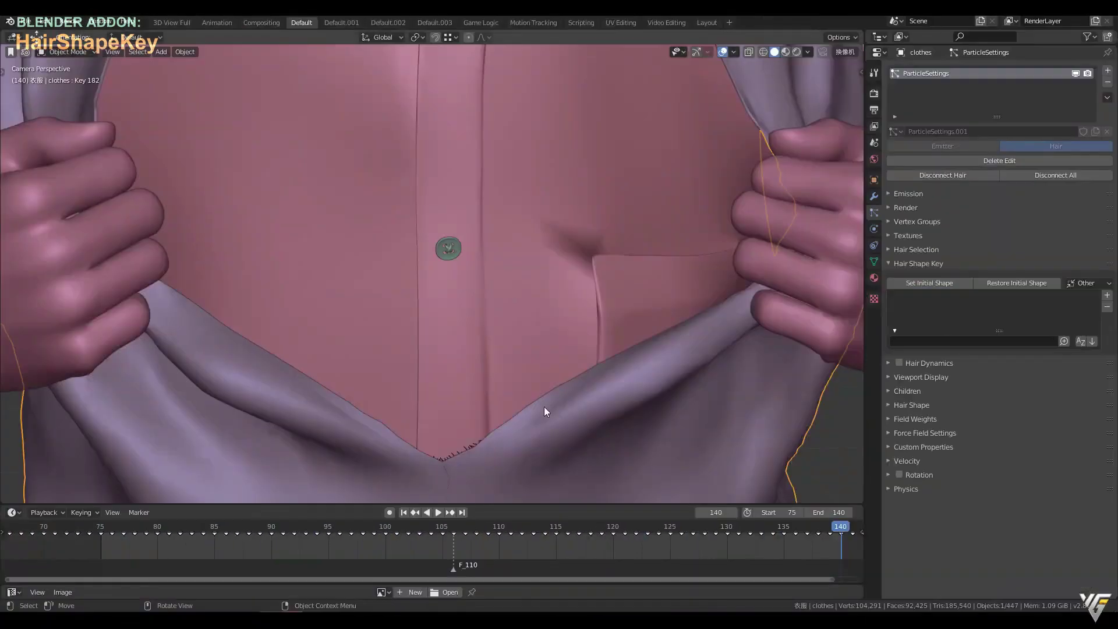
key("ctrl+Tab")
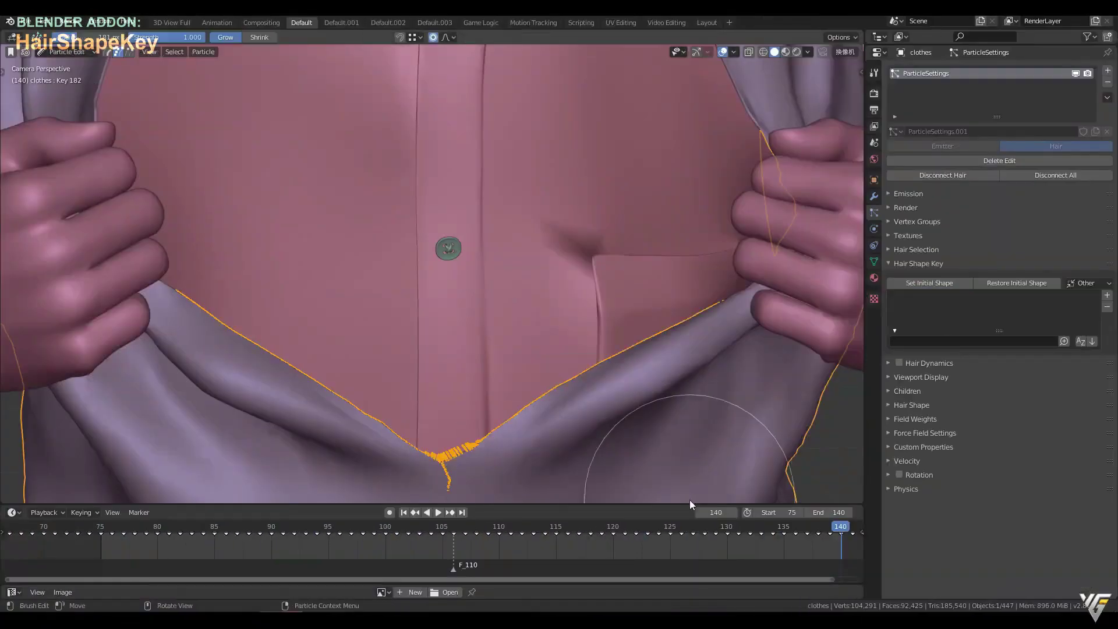
key("shift+z")
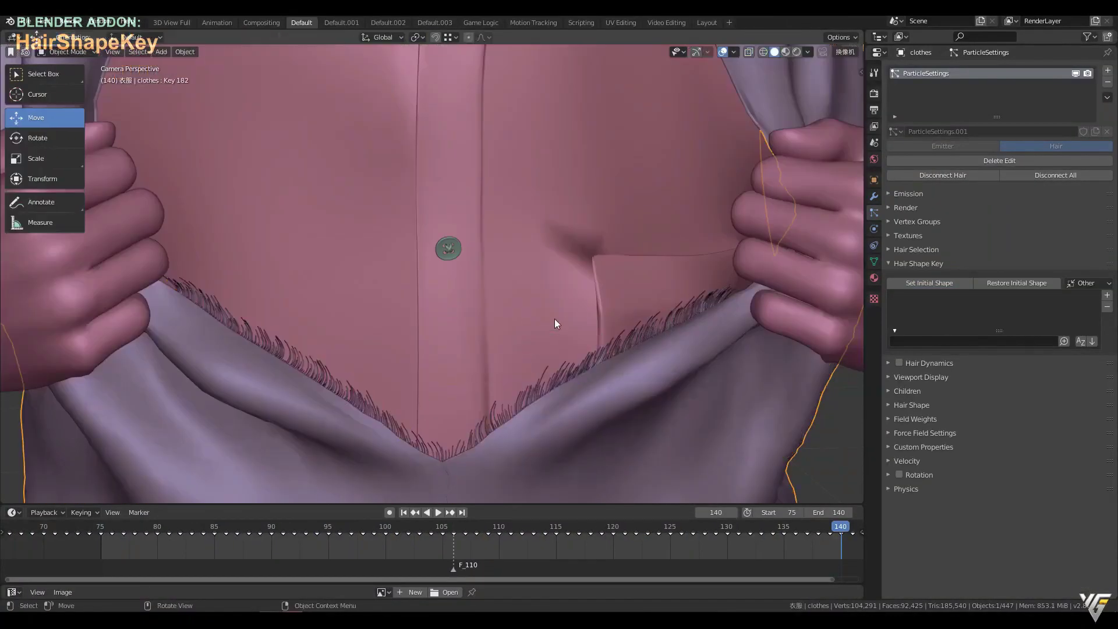
left_click(1107, 296)
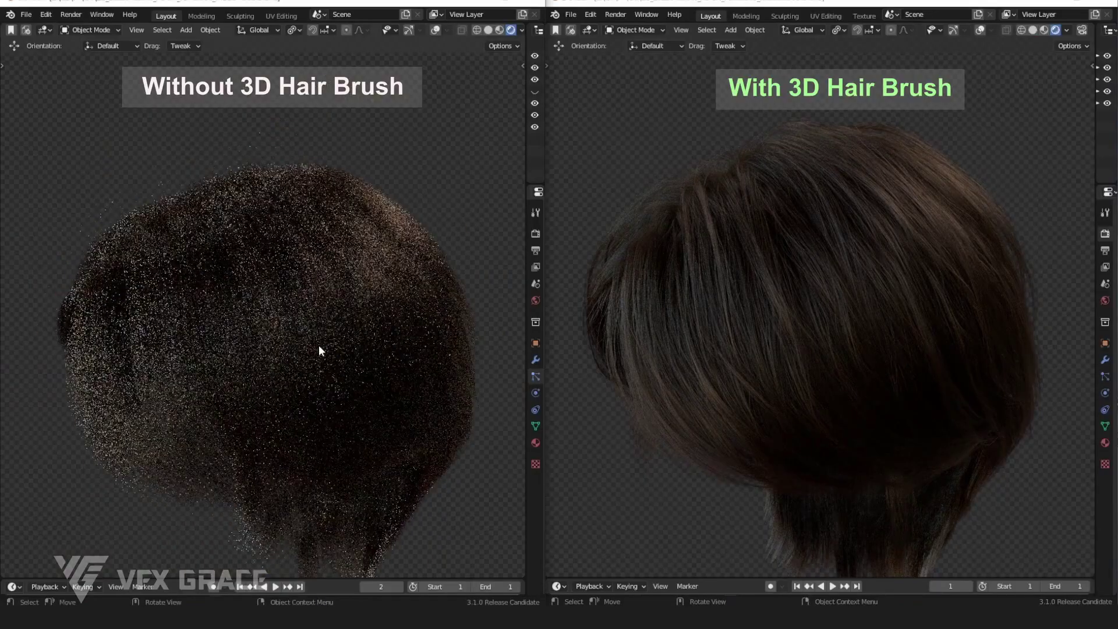
scroll(838, 290, "up", 5)
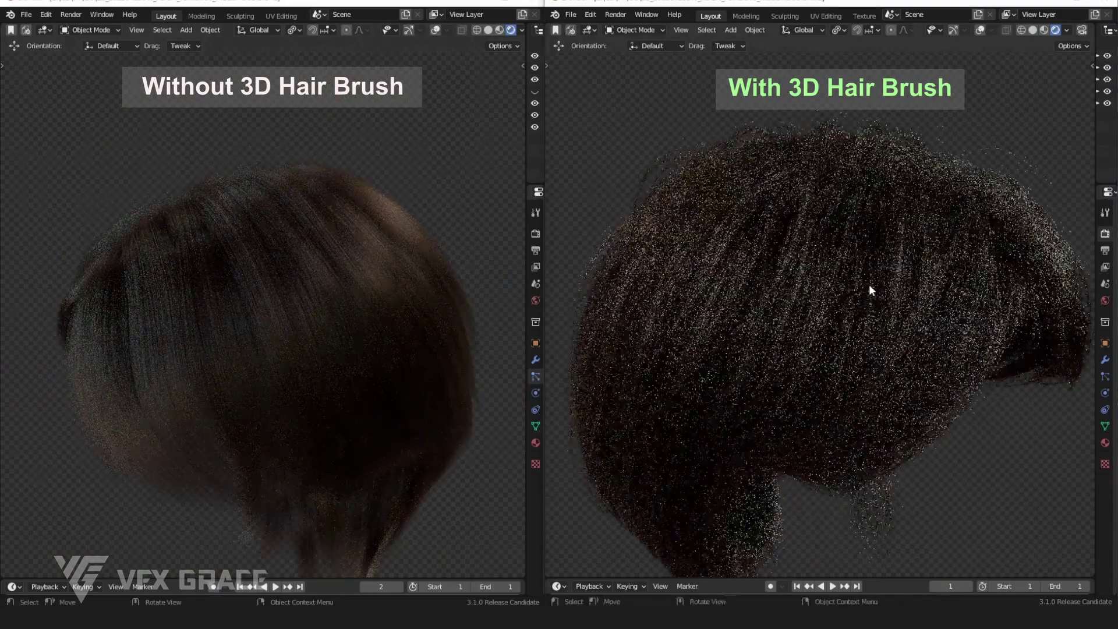
scroll(700, 372, "down", 5)
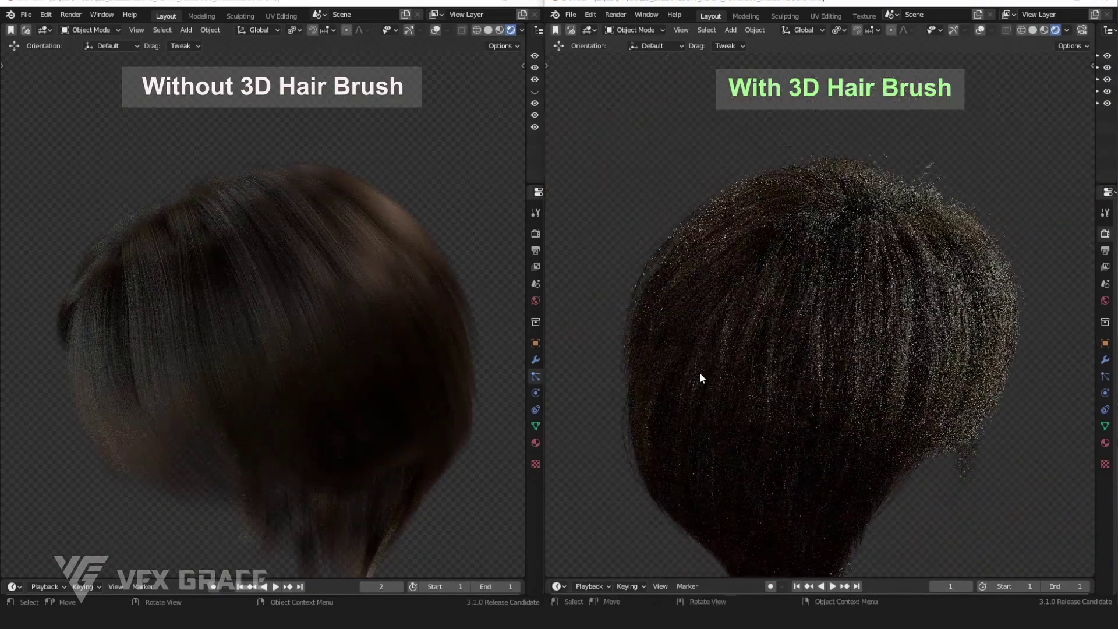
middle_click_drag(699, 372, 837, 419)
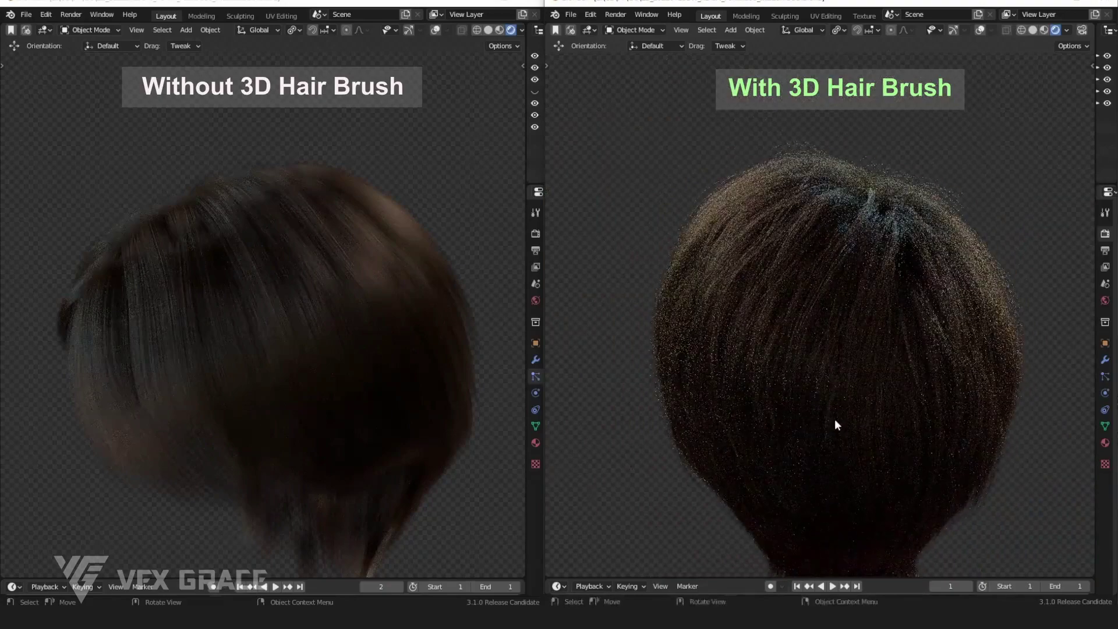
middle_click_drag(713, 392, 840, 320)
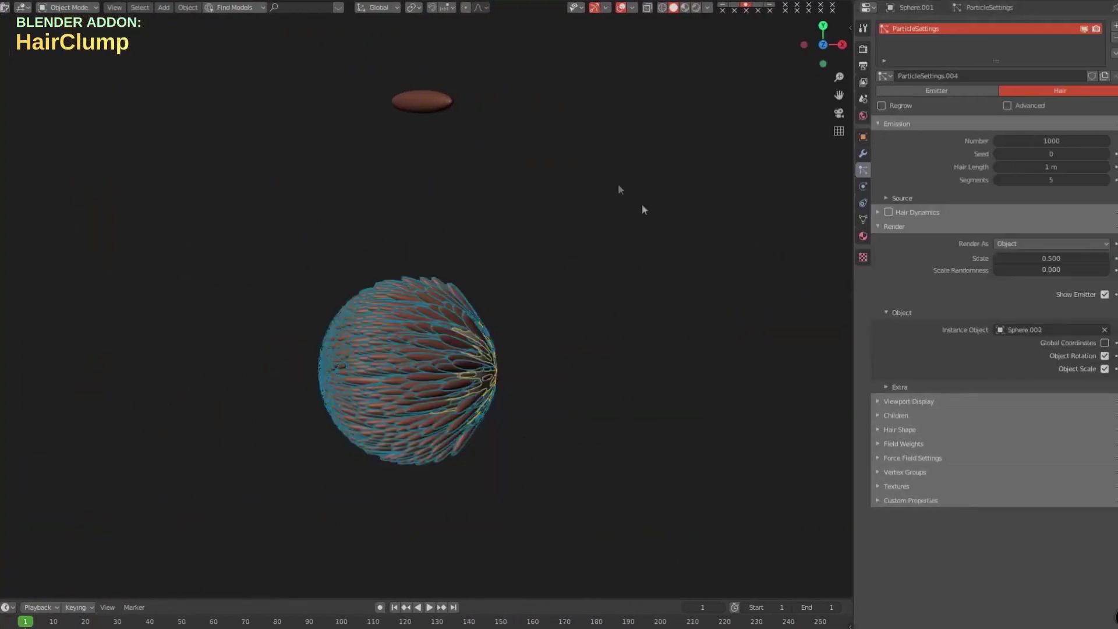
- Select the big hairy sphere and export it as .abc with the standard and HairClump Alembic exporters
left_click(420, 104)
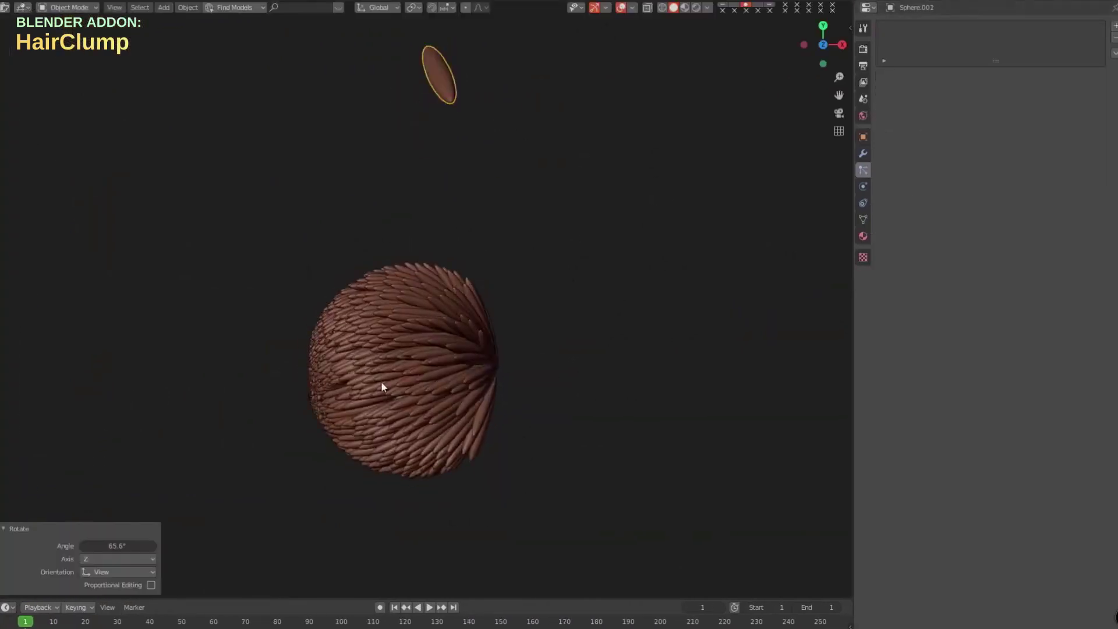
left_click(392, 382)
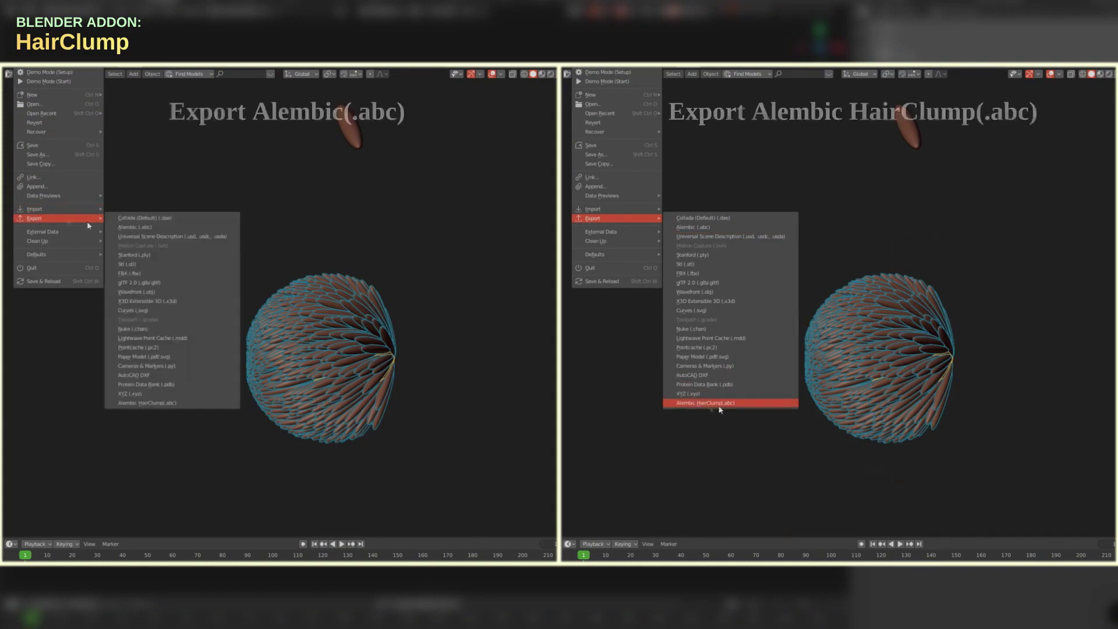
left_click(132, 227)
left_click(721, 403)
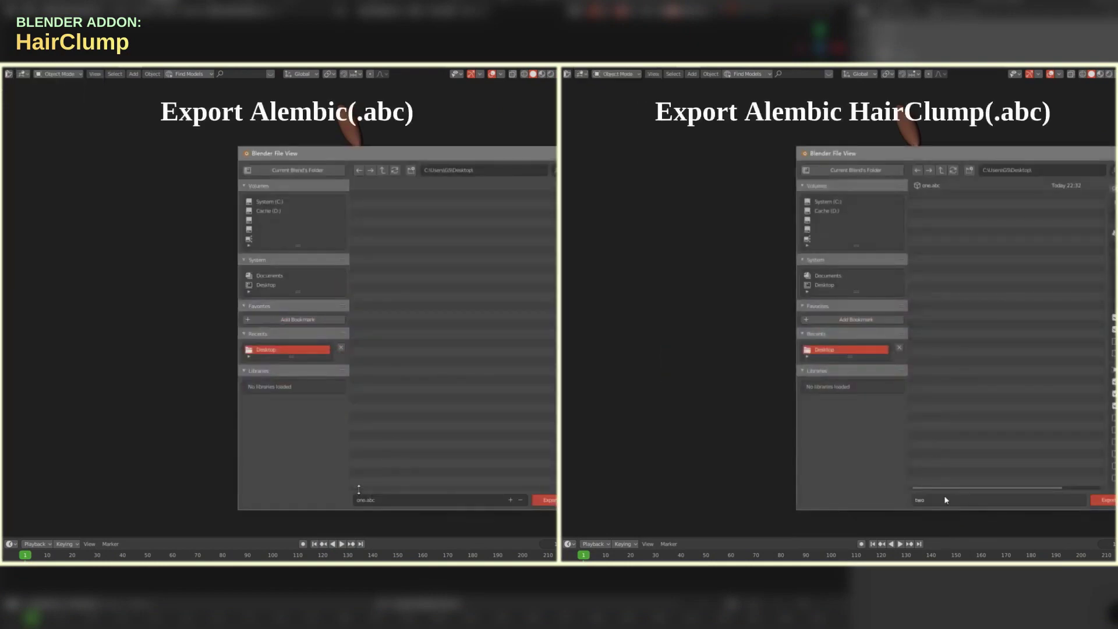
left_click(1102, 501)
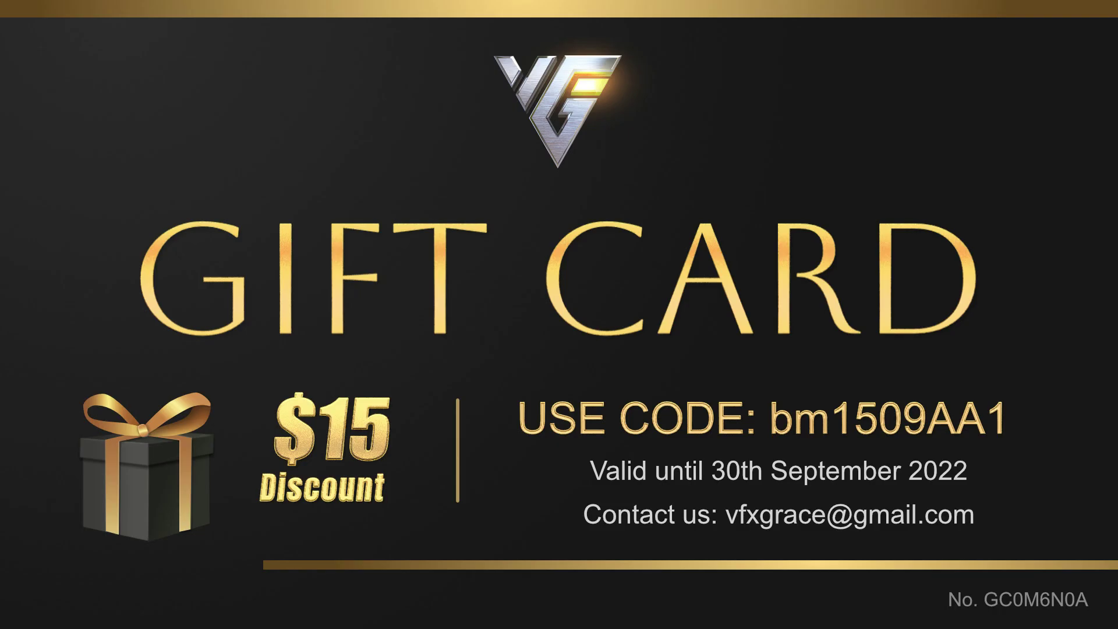